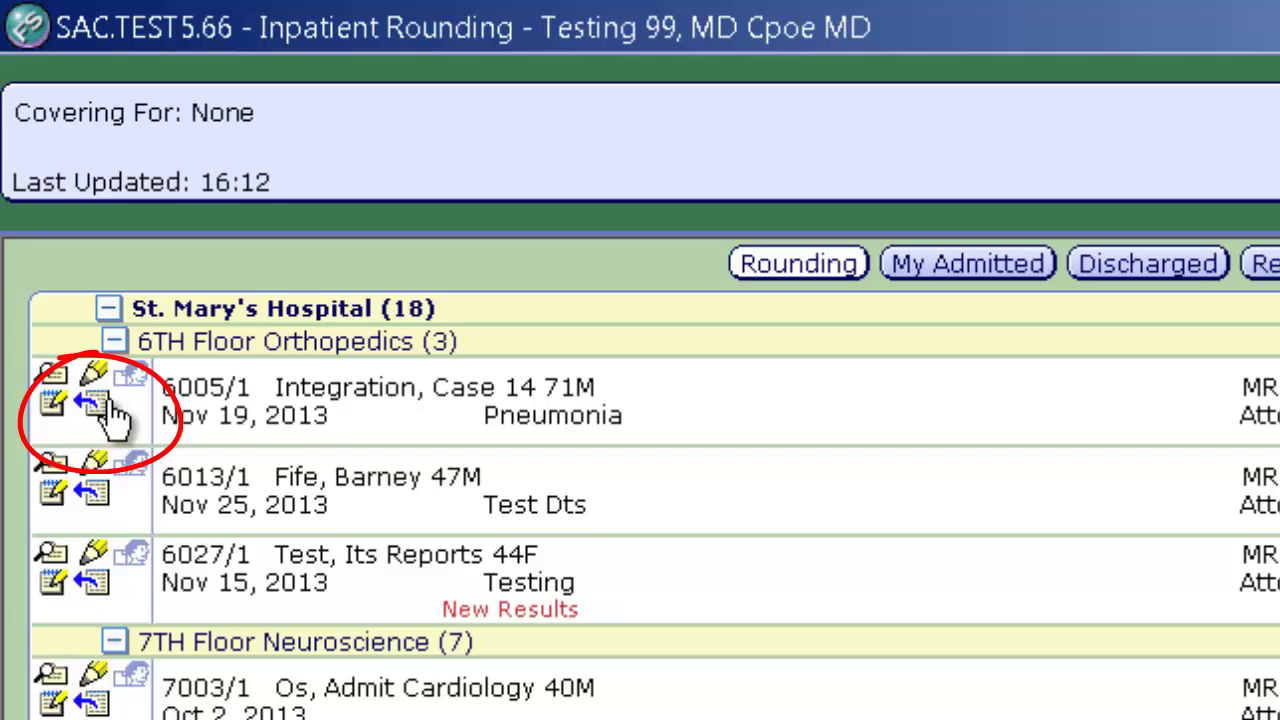
left_click(91, 405)
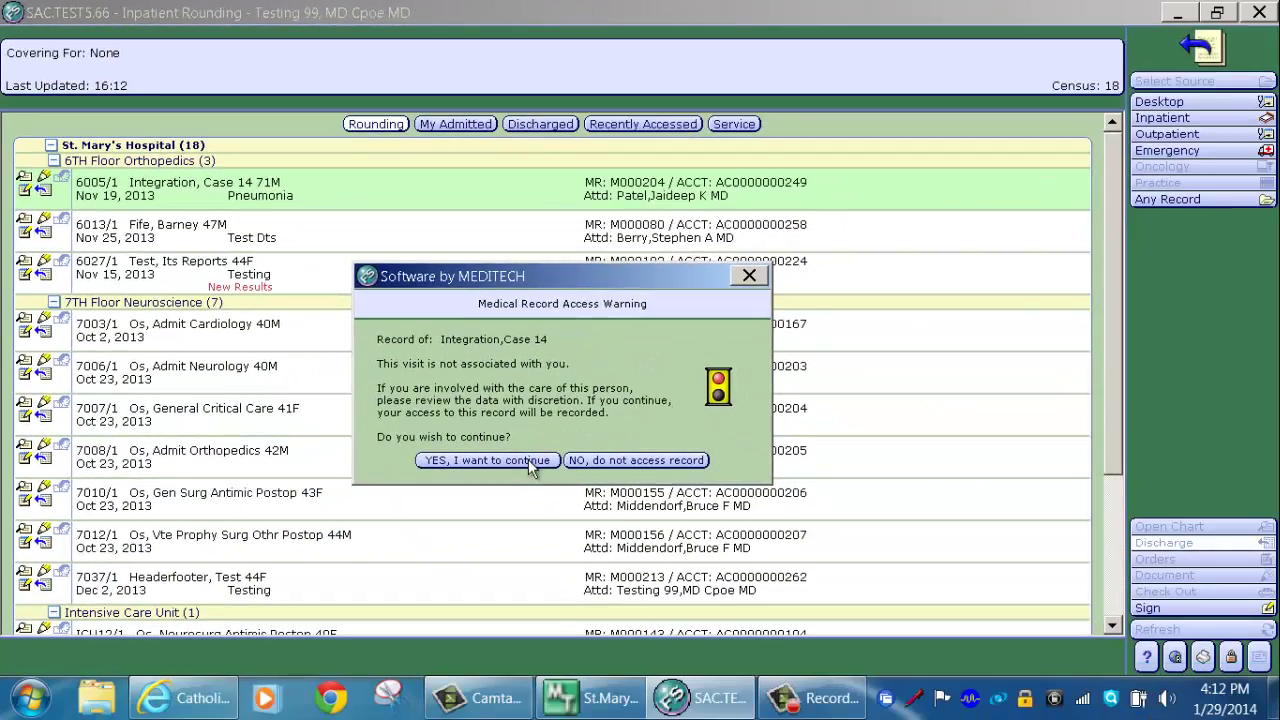
left_click(528, 459)
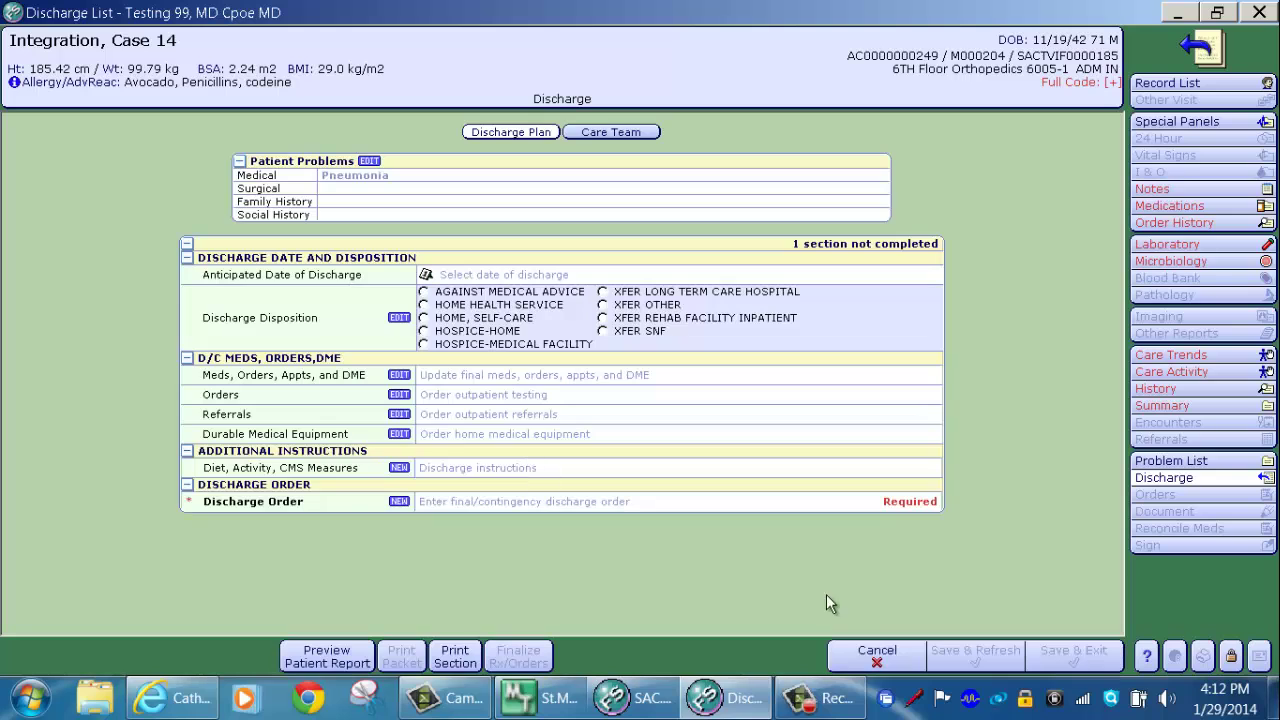
left_click(877, 650)
left_click(590, 285)
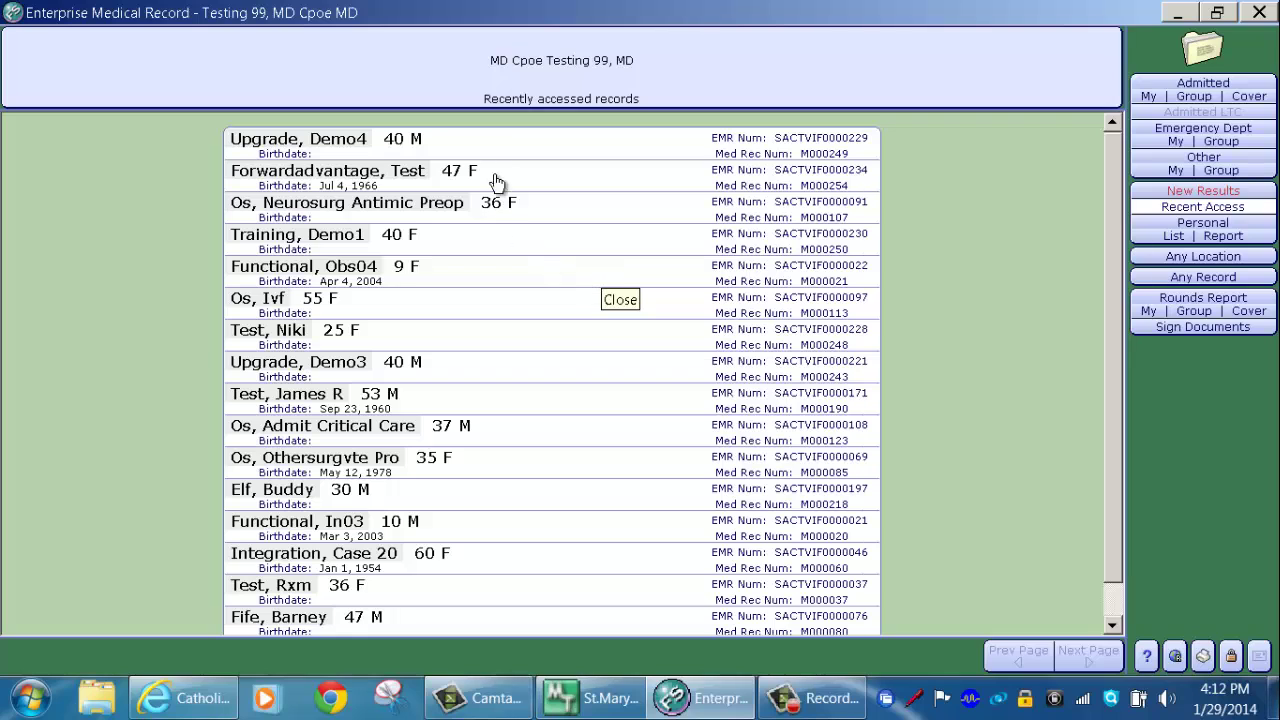
Open the discharge plan for the Jan 29, 2014 Intermediate Care Unit visit of the first recently accessed patient.
left_click(502, 143)
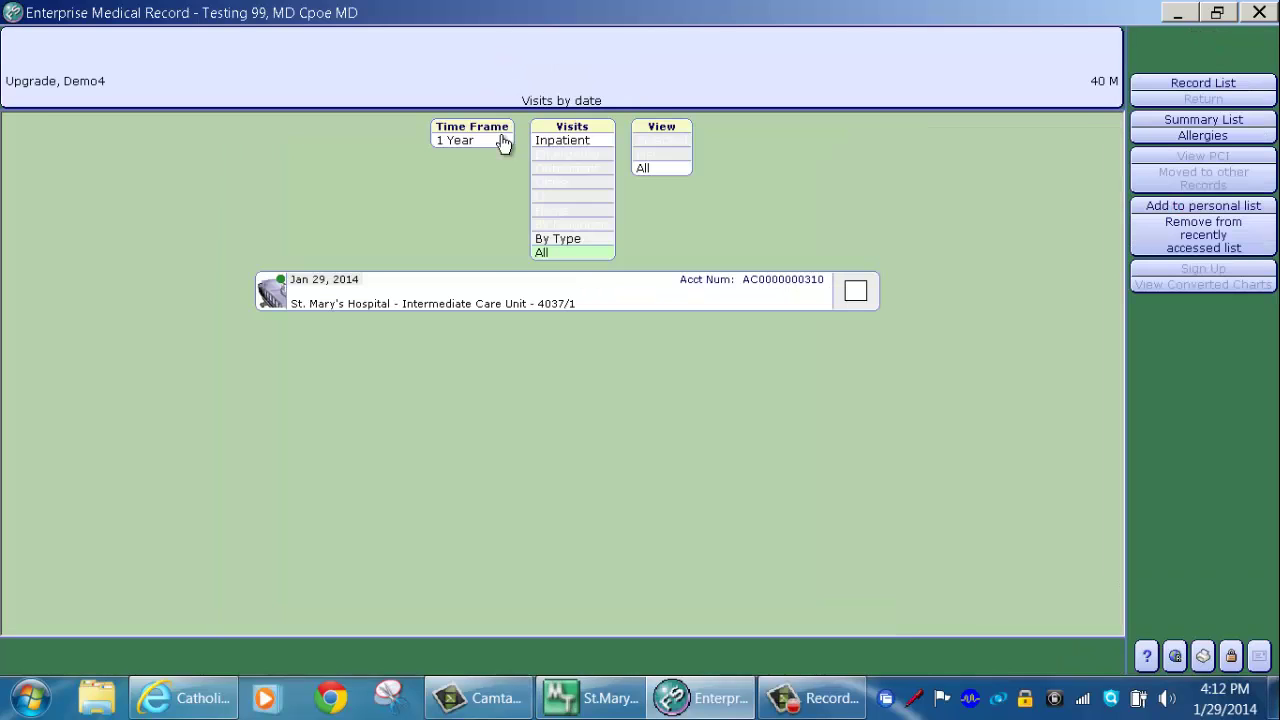
left_click(495, 296)
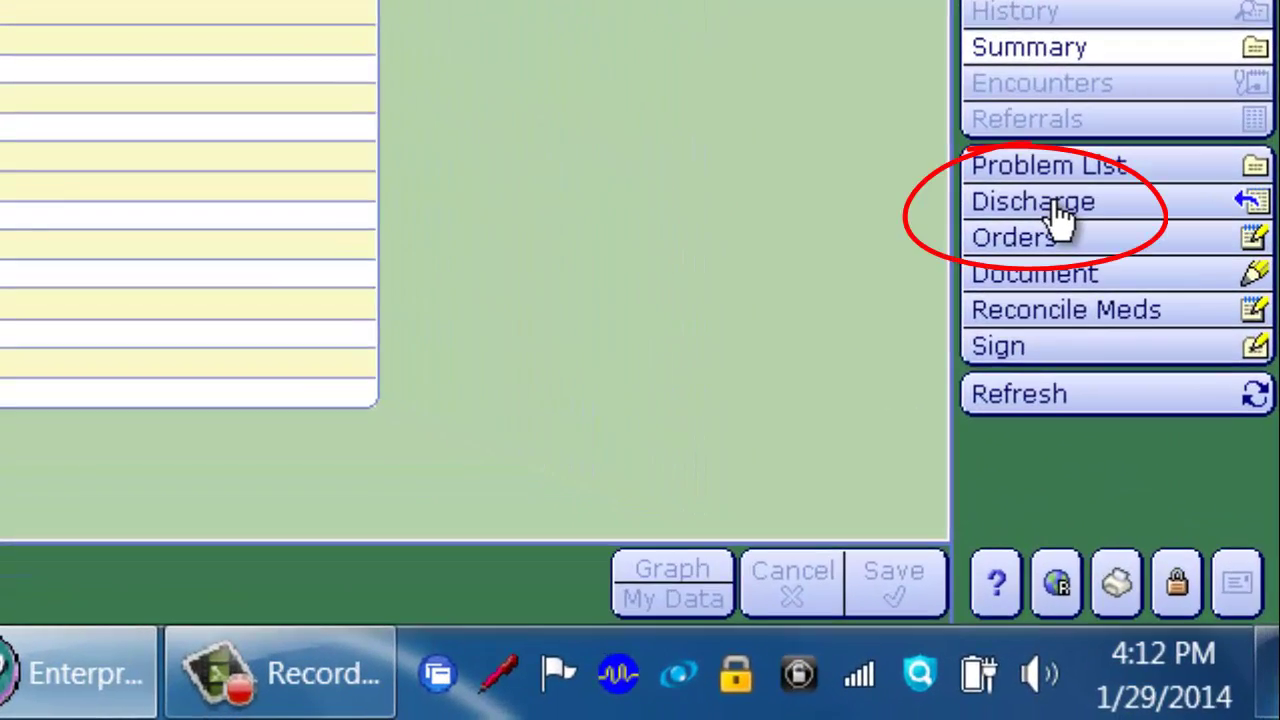
left_click(1056, 205)
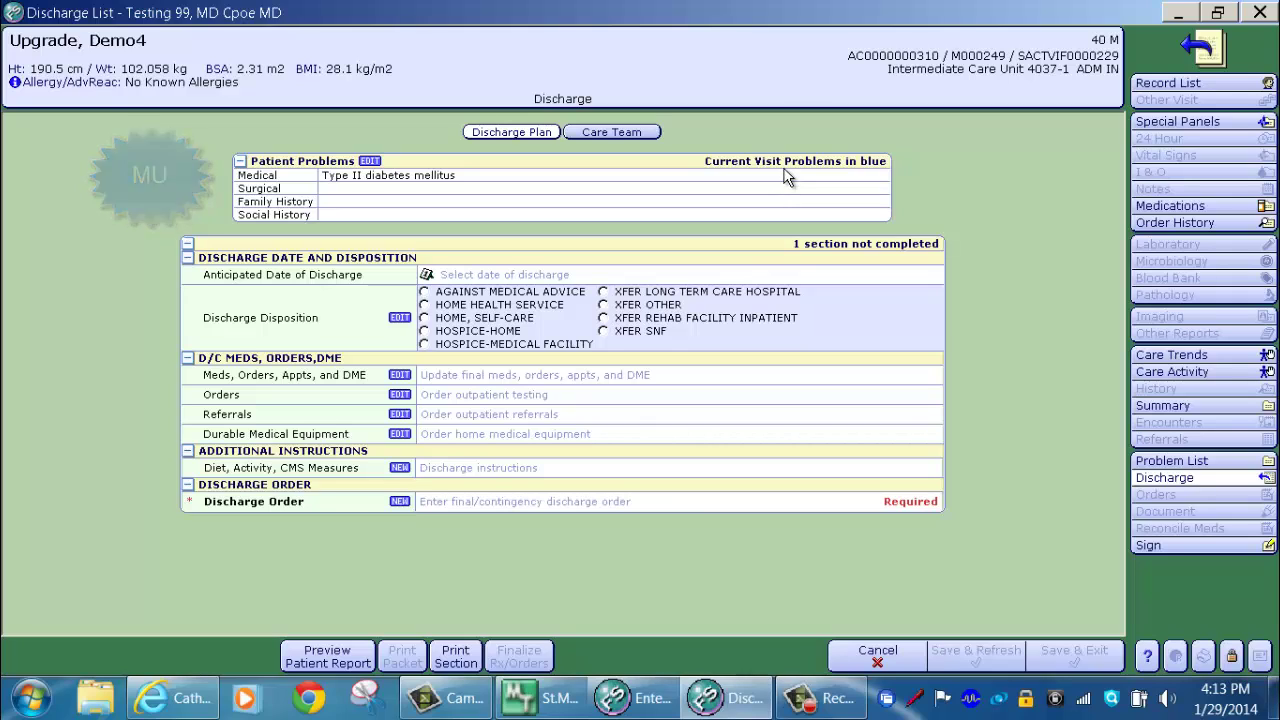
Mark Type II diabetes mellitus as a current-visit problem, and add Pneumonia (ICD code 486) to the patient's current-visit problems.
left_click(369, 162)
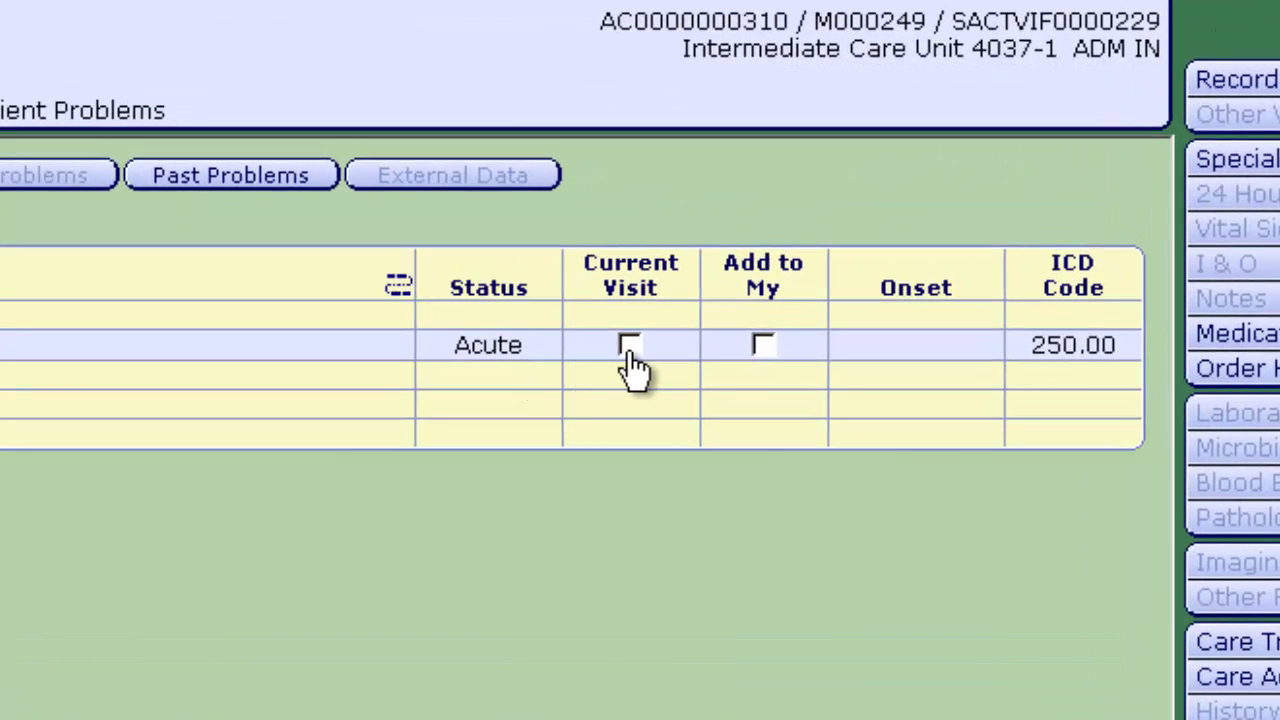
left_click(629, 345)
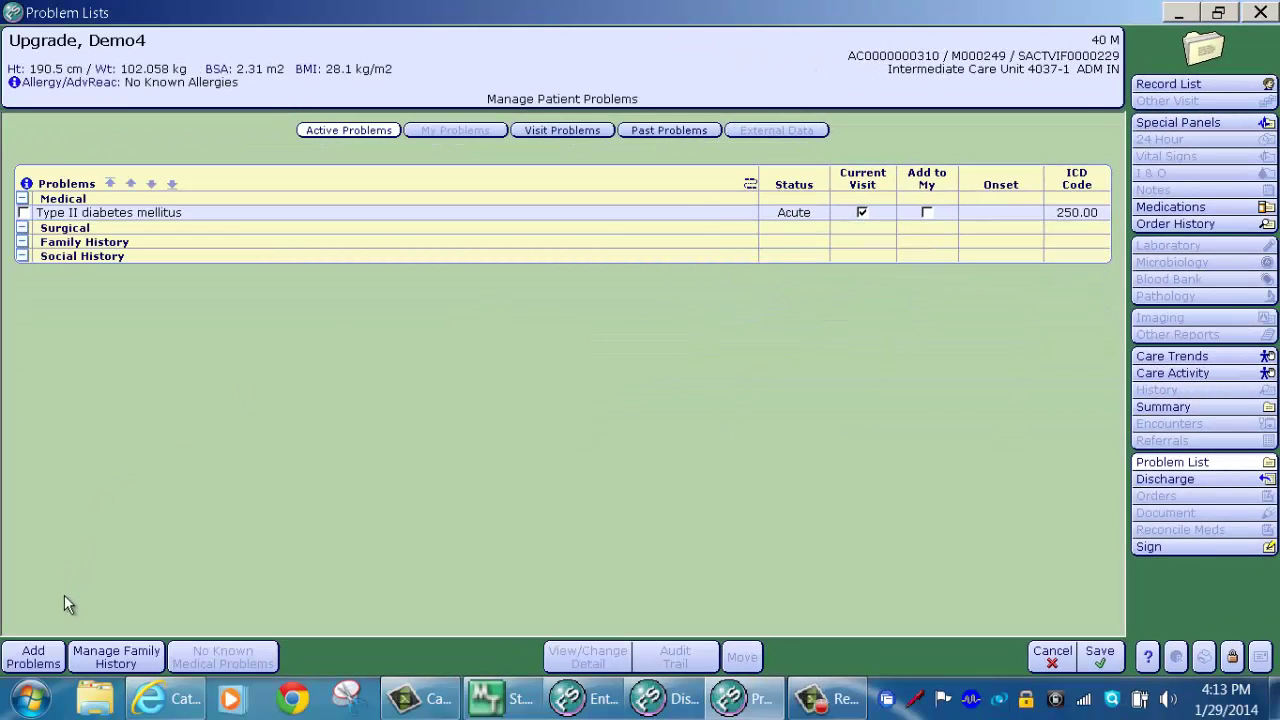
left_click(48, 662)
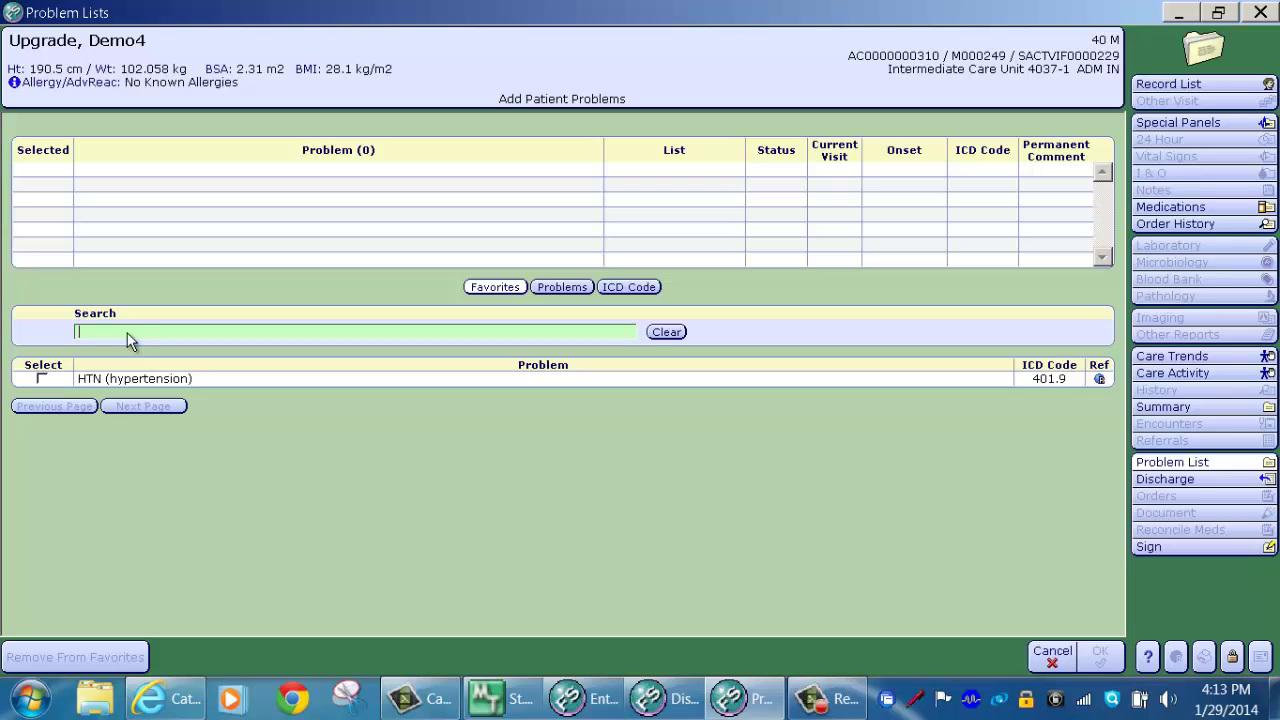
type("pneu")
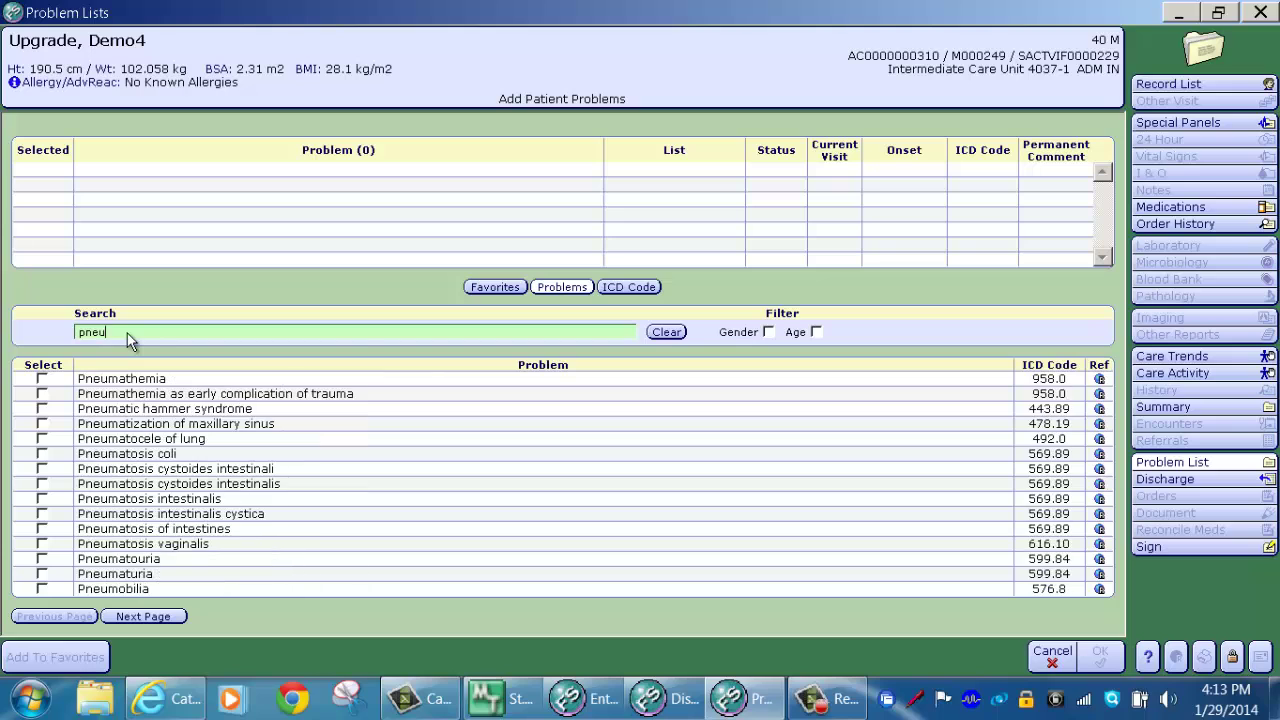
type("mon")
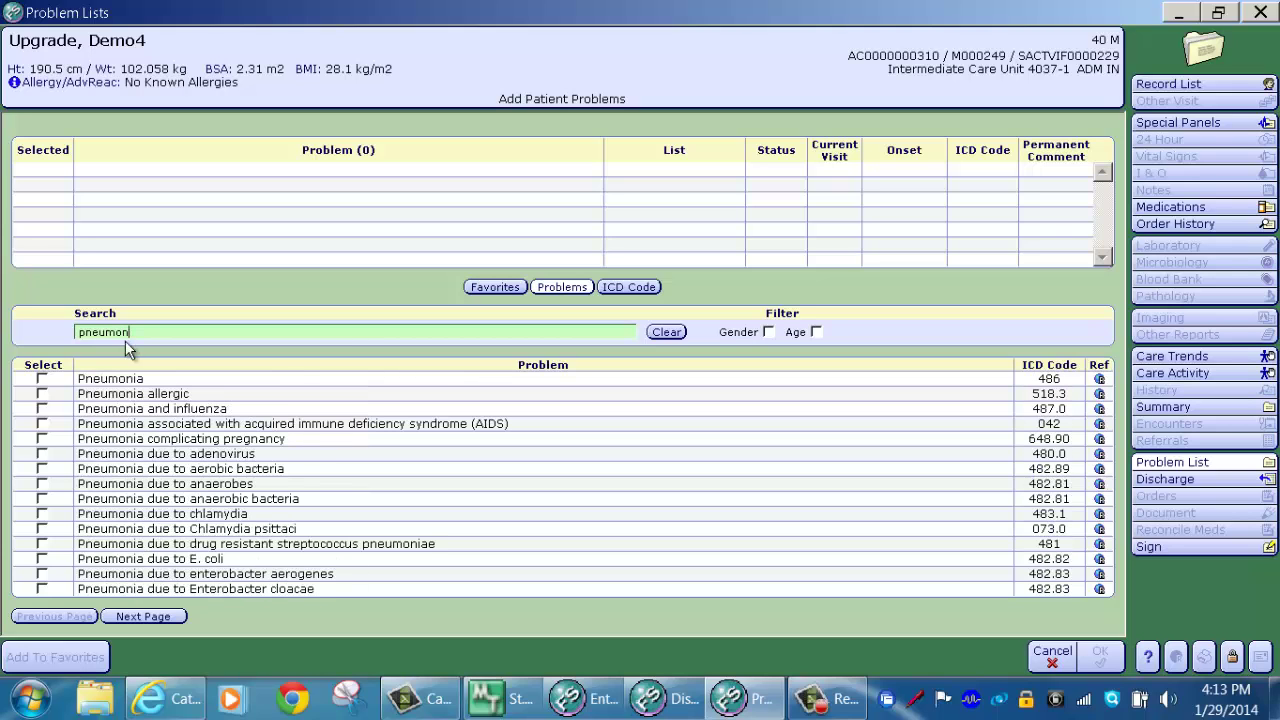
left_click(43, 380)
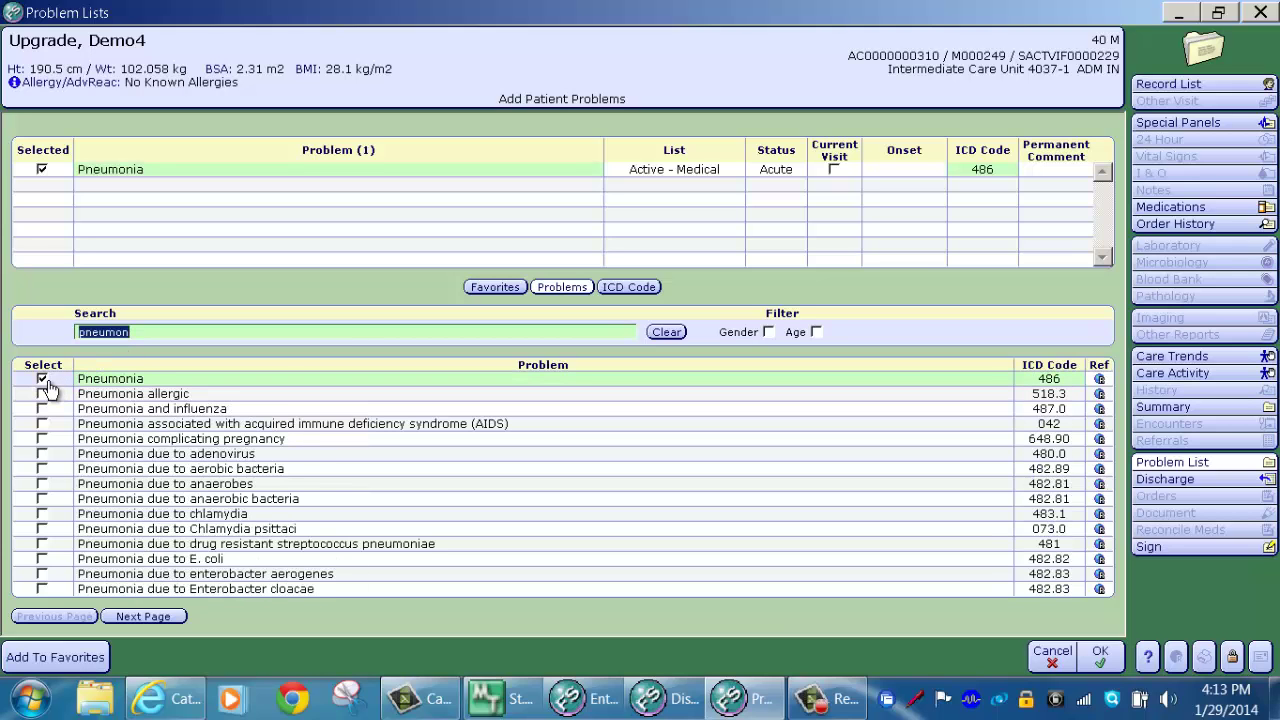
left_click(1100, 656)
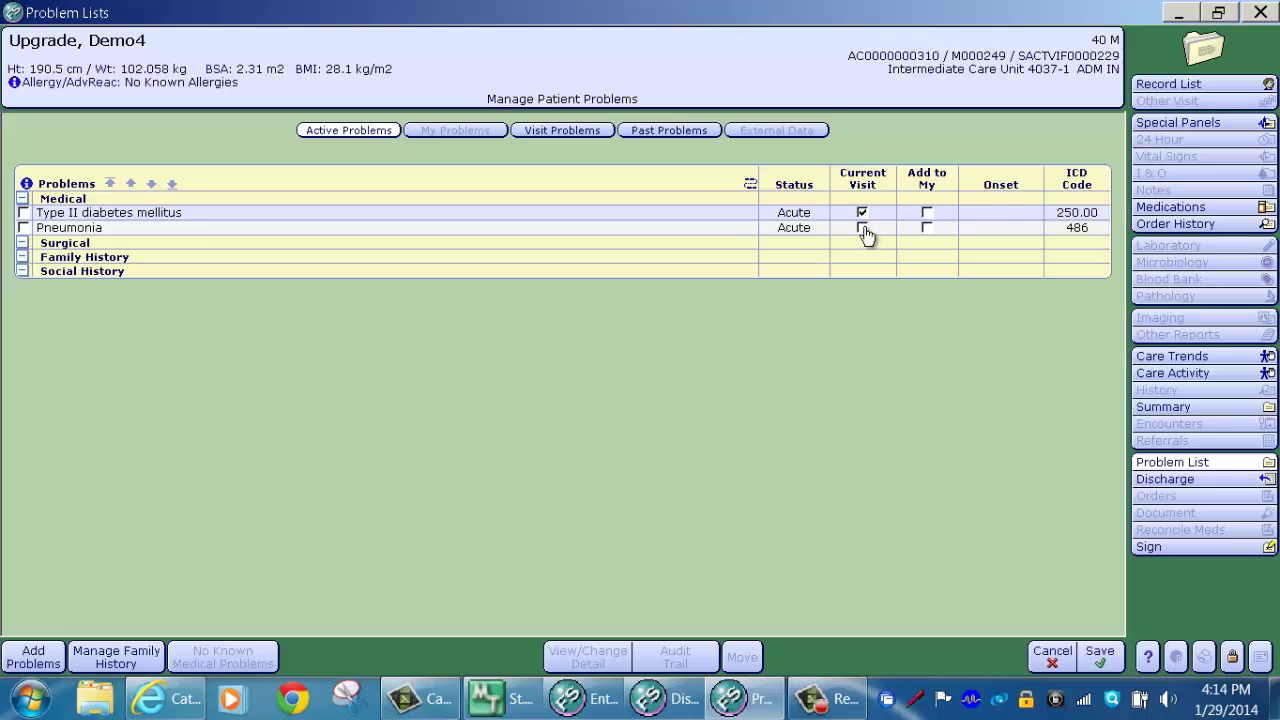
left_click(1100, 656)
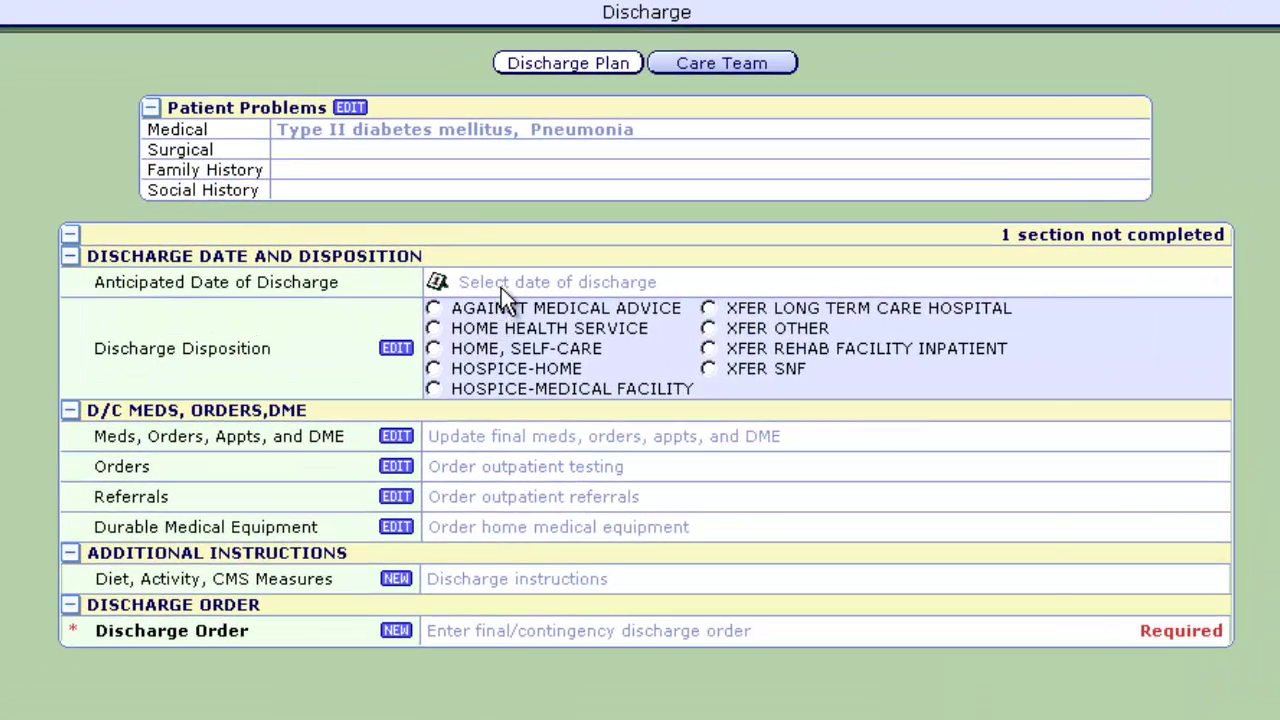
Set the anticipated date of discharge to 1/29/2014 and the discharge disposition to HOME, SELF-CARE.
left_click(502, 283)
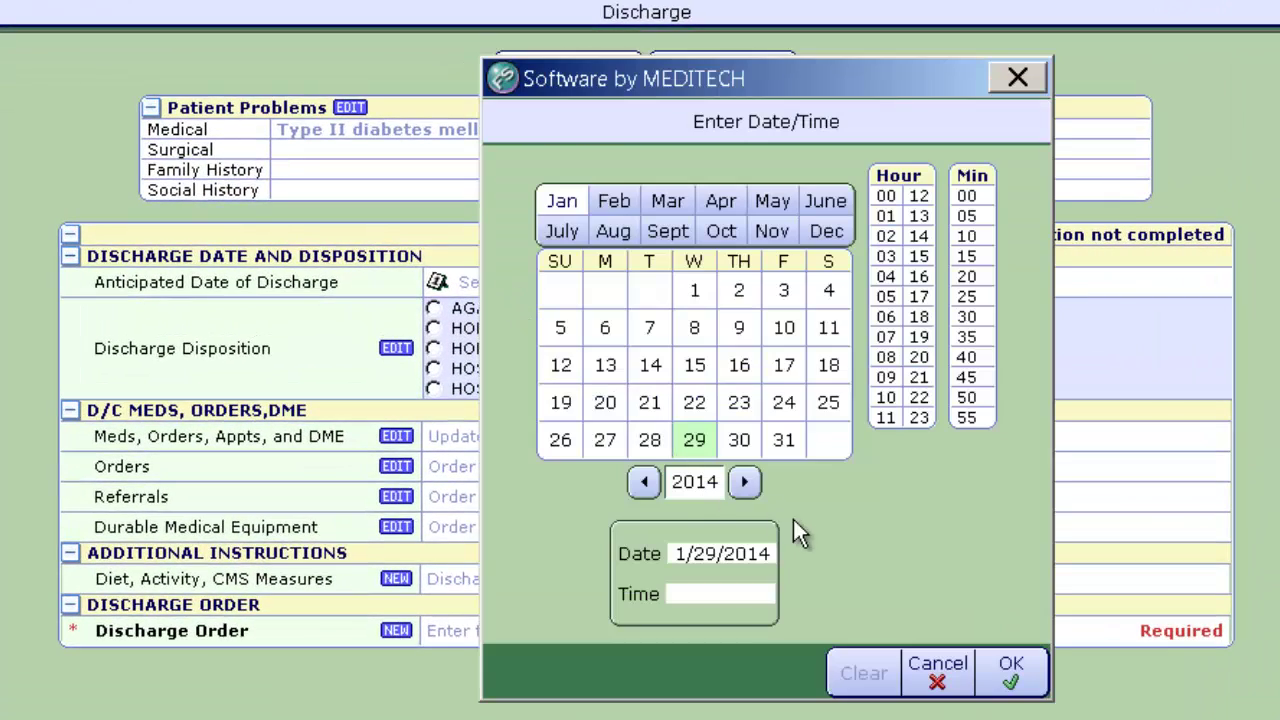
left_click(1014, 680)
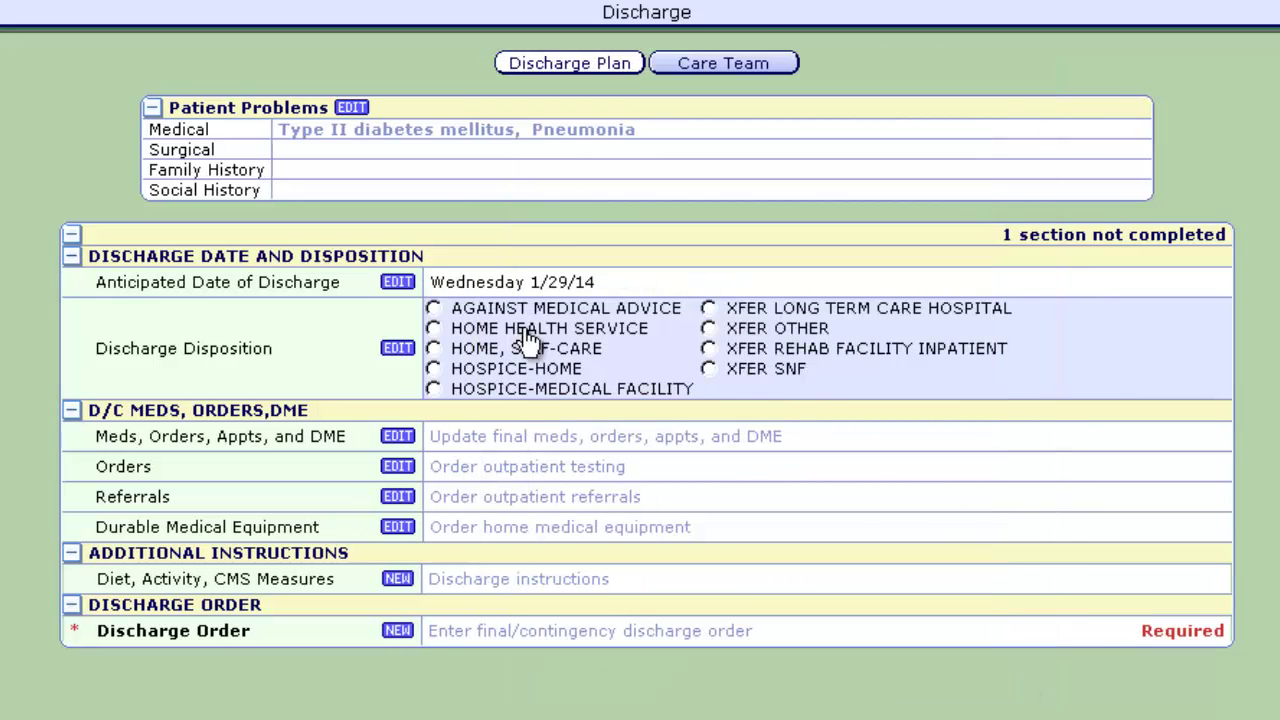
left_click(435, 349)
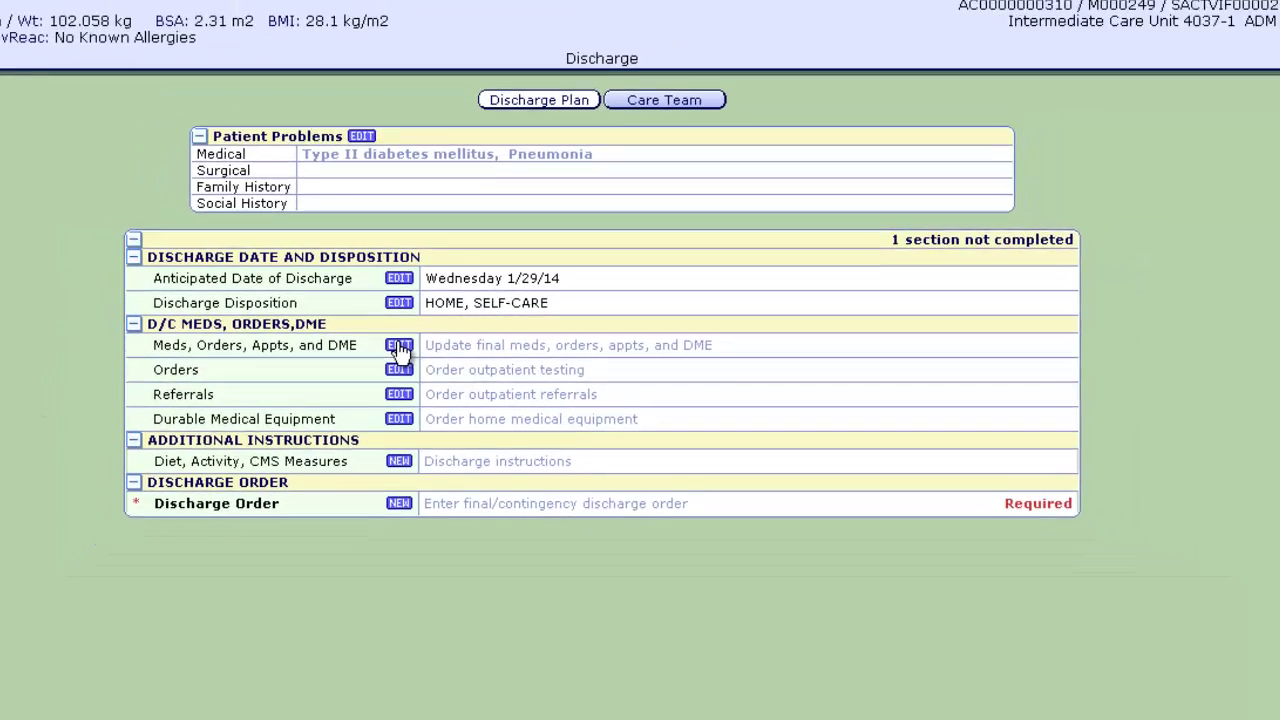
In the discharge plan's home meds, continue Janumet 50-500 Mg and stop Lantus 100 U/Ml.
left_click(399, 345)
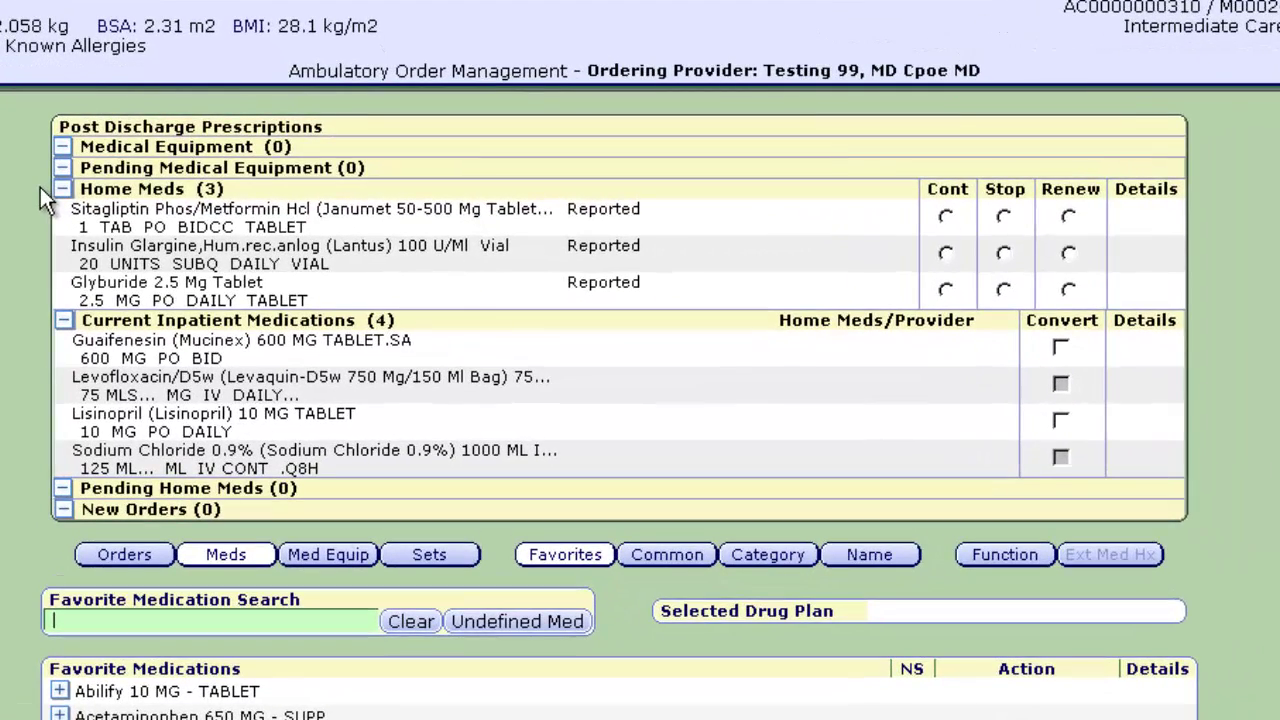
left_click(946, 217)
left_click(1003, 254)
Renew the home medication Glyburide 2.5 Mg Tablet for 30 days.
left_click(1069, 290)
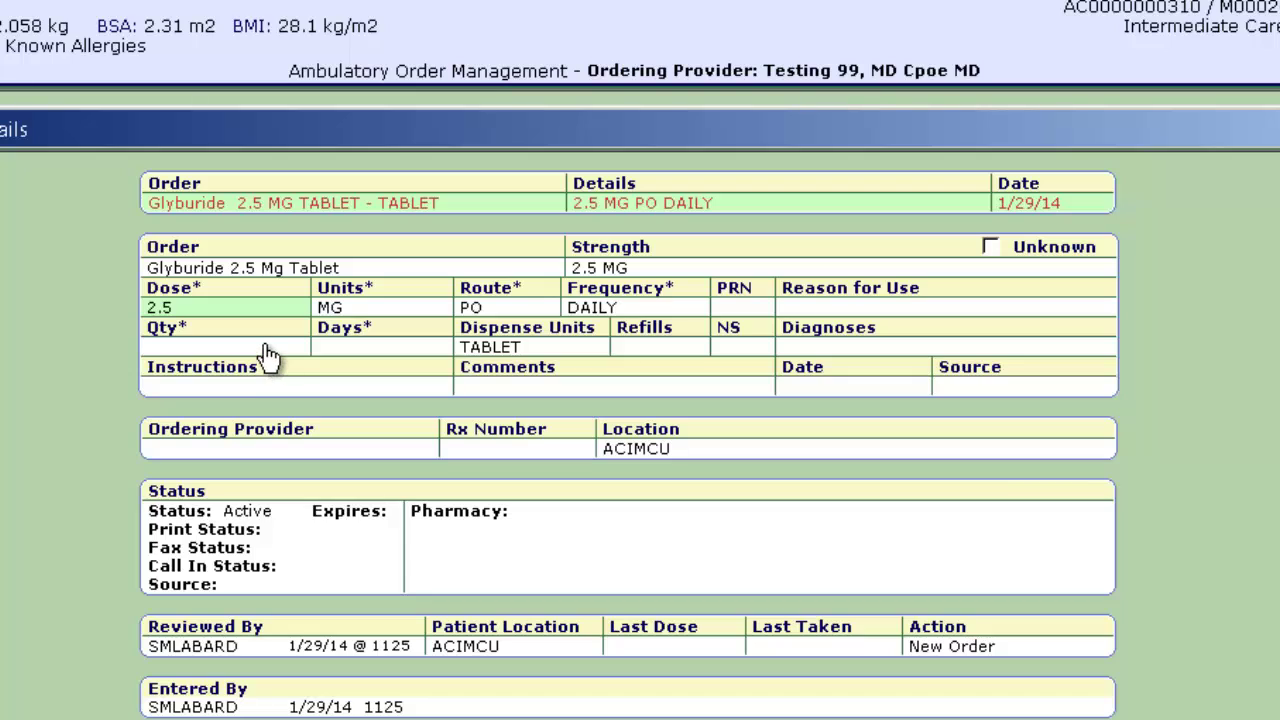
left_click(345, 349)
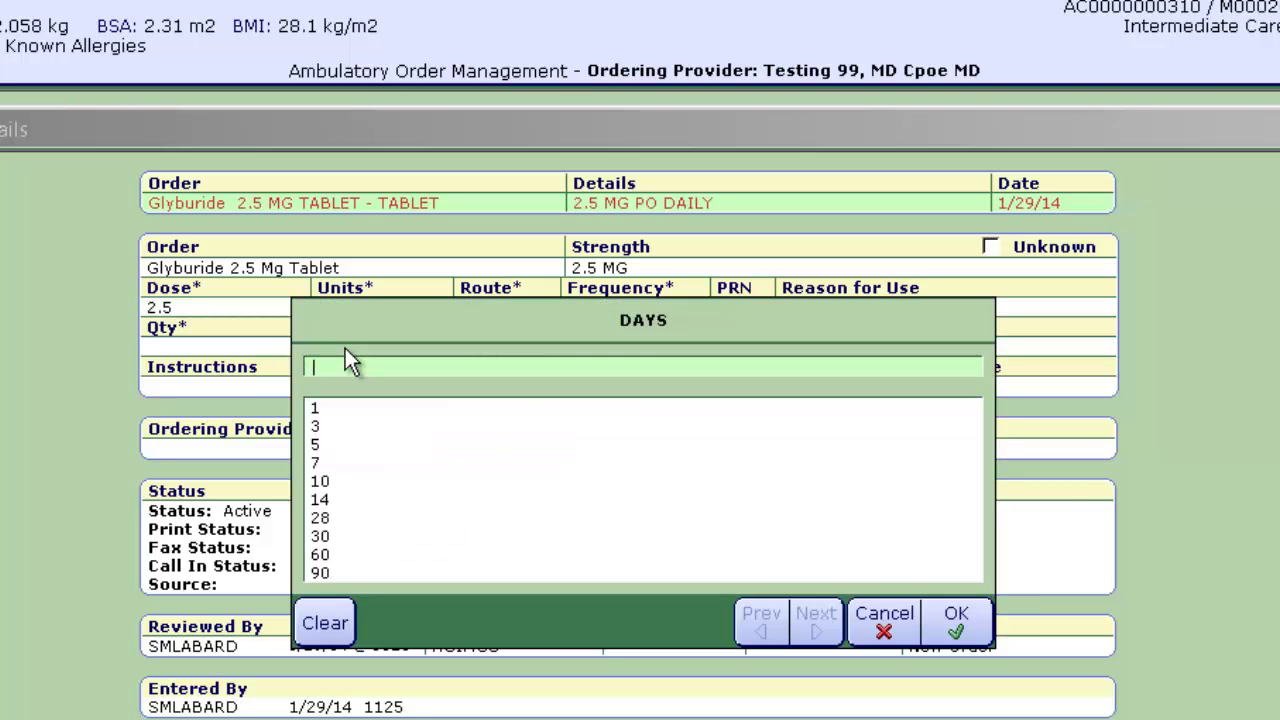
left_click(319, 538)
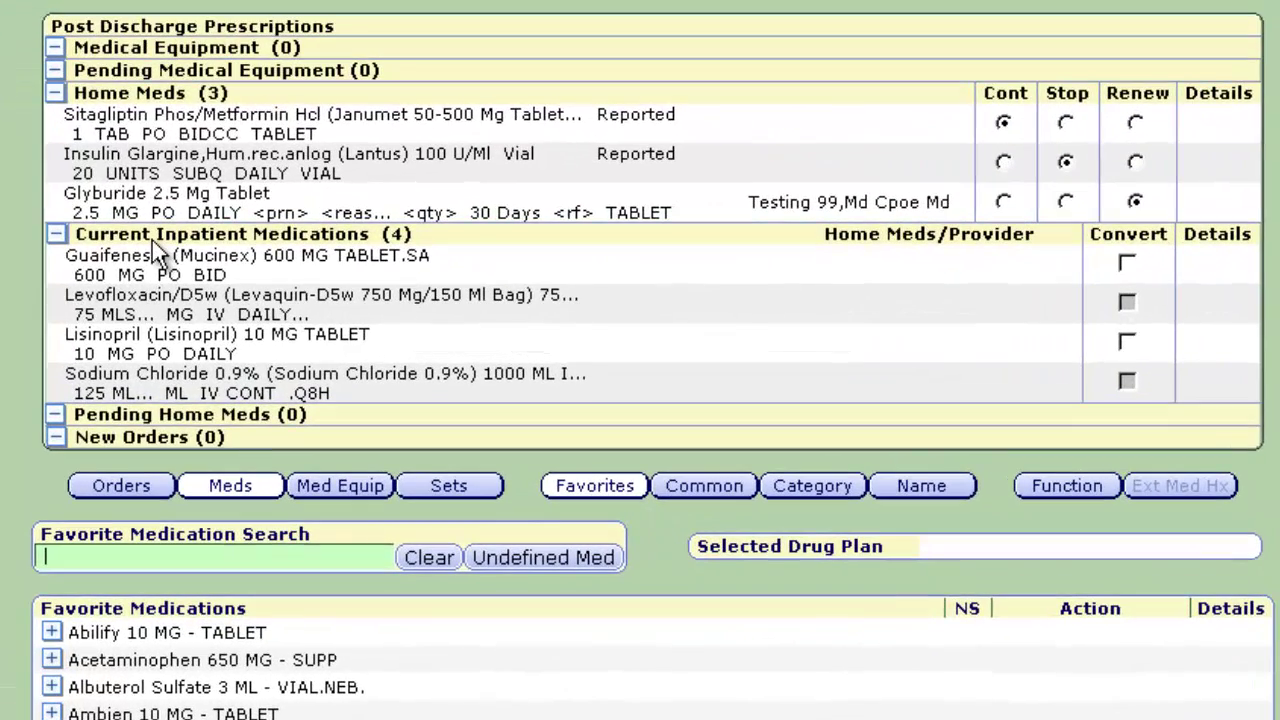
Convert the inpatient Guaifenesin (Mucinex) 600 MG to a discharge prescription, PRN for cough, with a quantity of 20.
left_click(1128, 266)
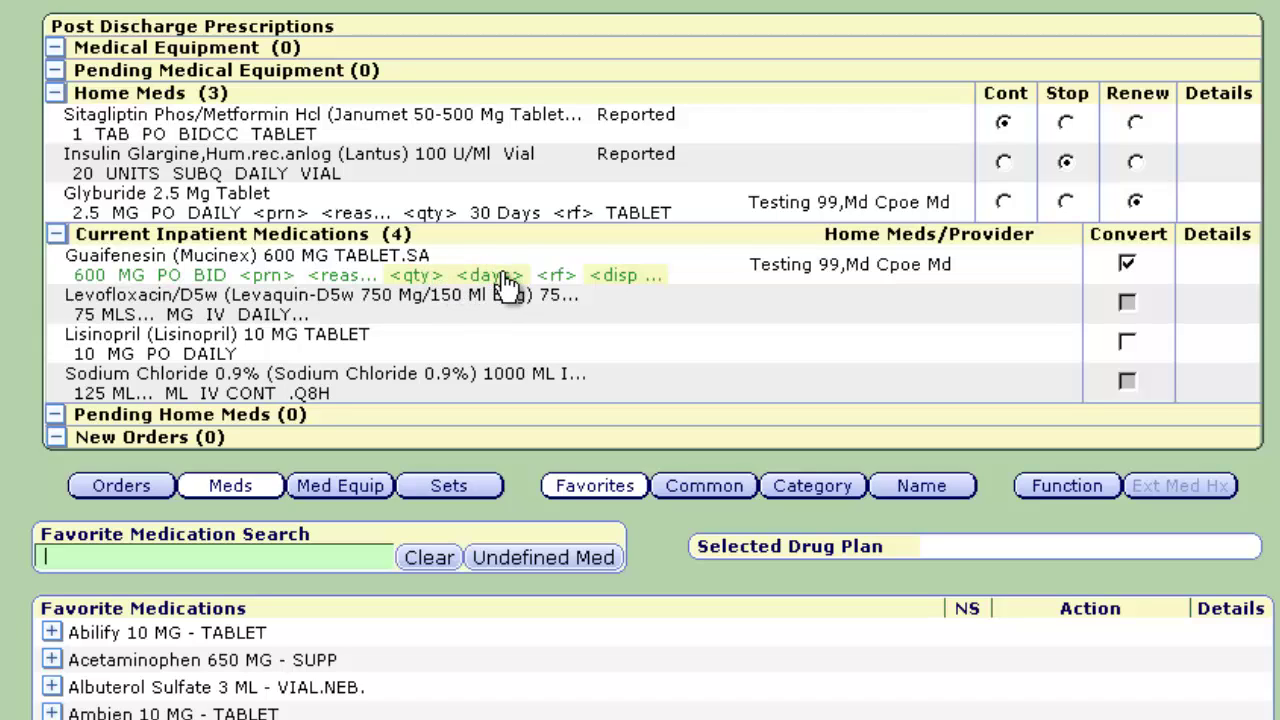
left_click(270, 276)
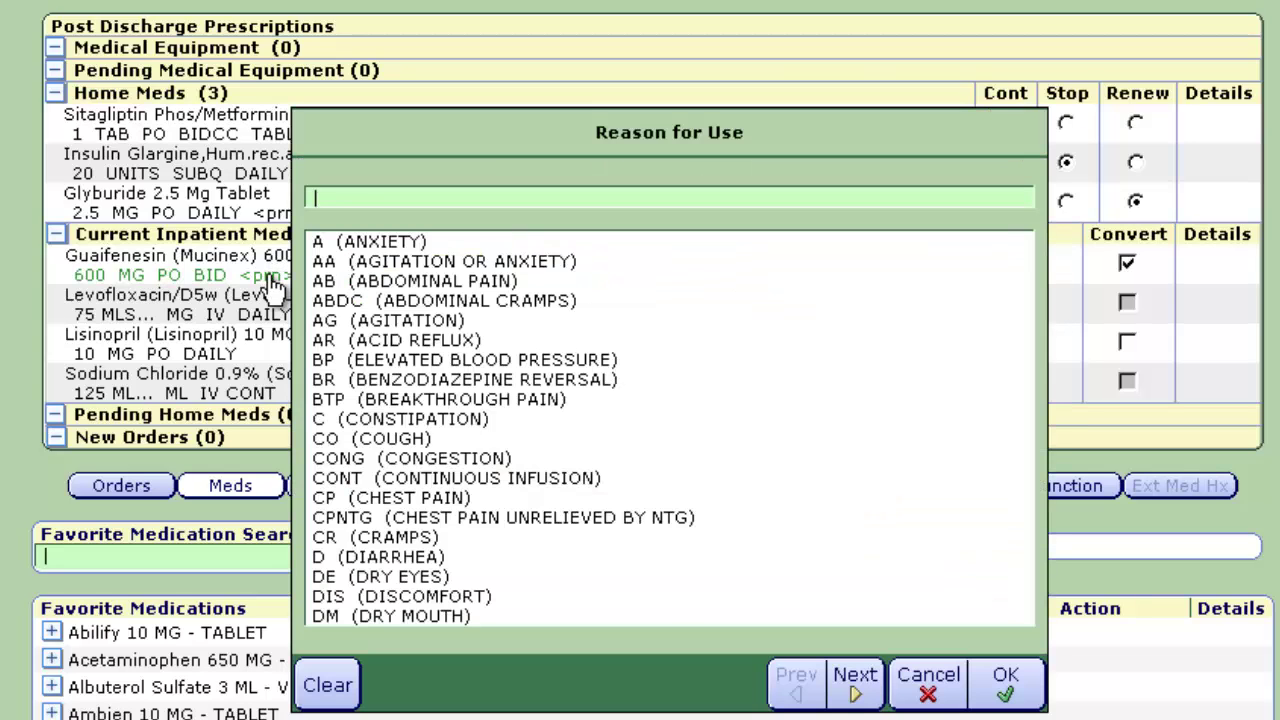
type("cou")
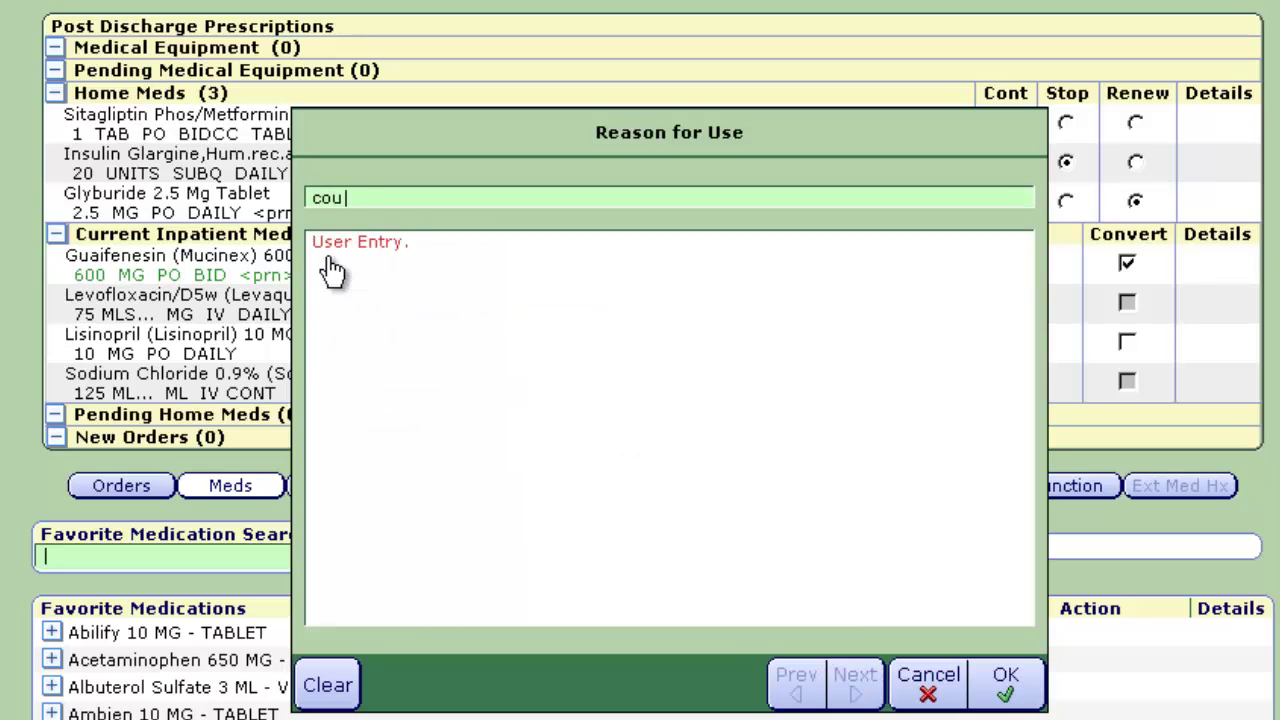
type("gh")
left_click(1000, 690)
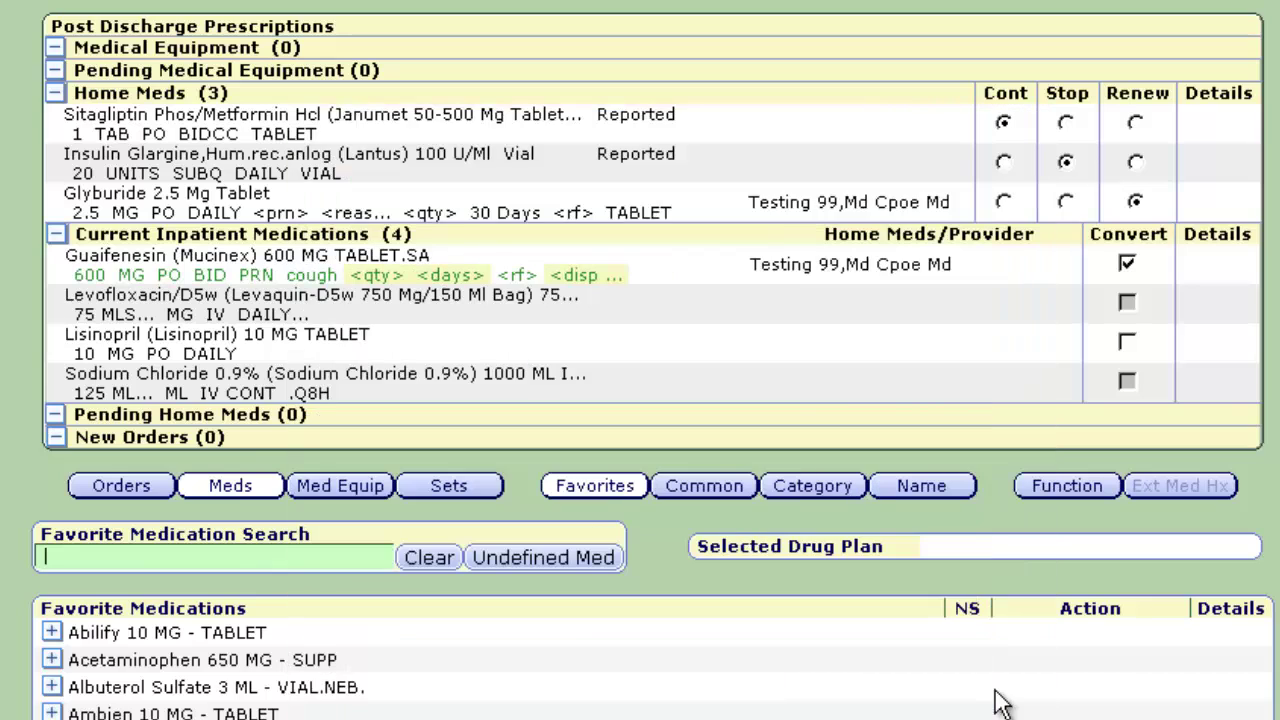
left_click(379, 278)
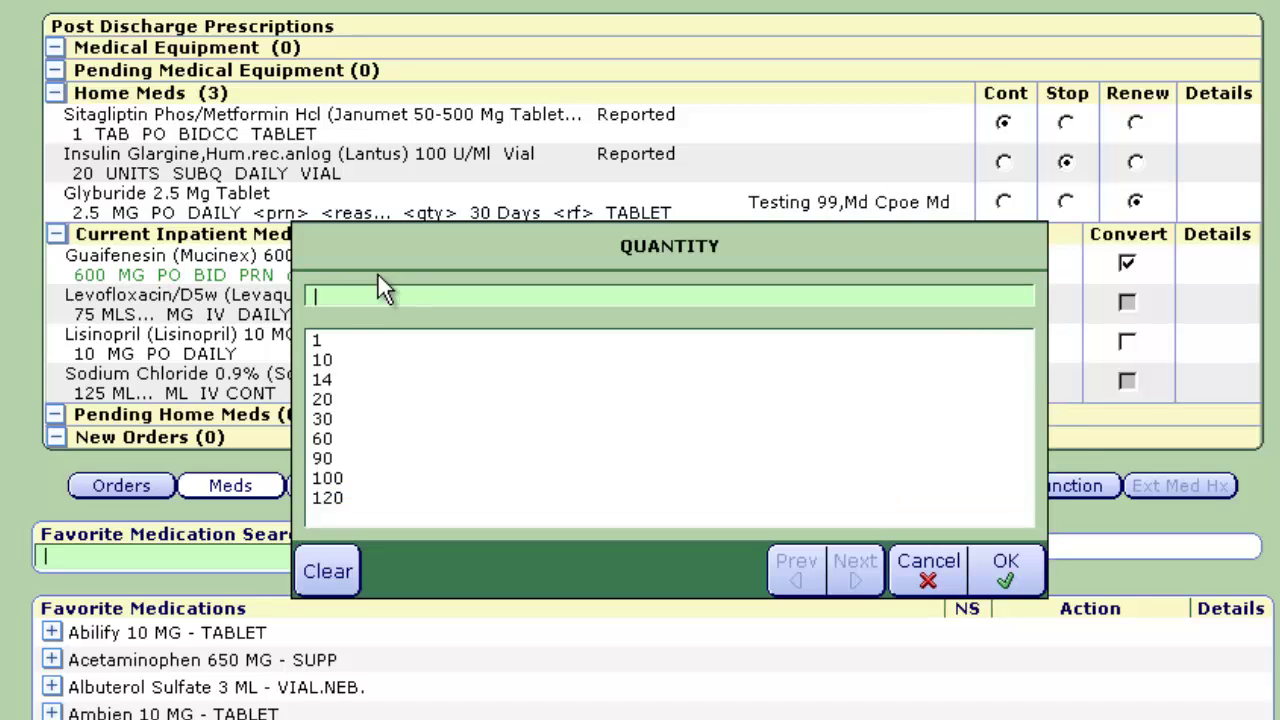
left_click(327, 400)
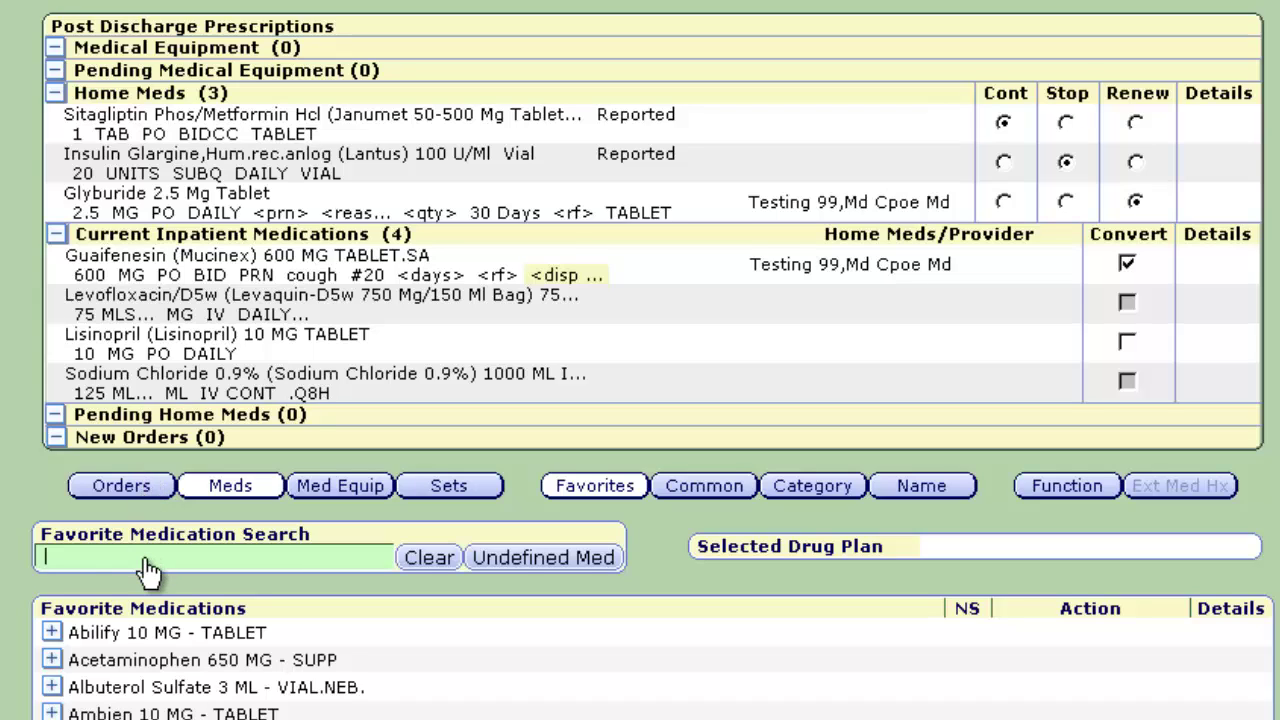
Find Levaquin in the medication search and add a new order for the 750 MG tablet, PO daily for 5 days.
type("l")
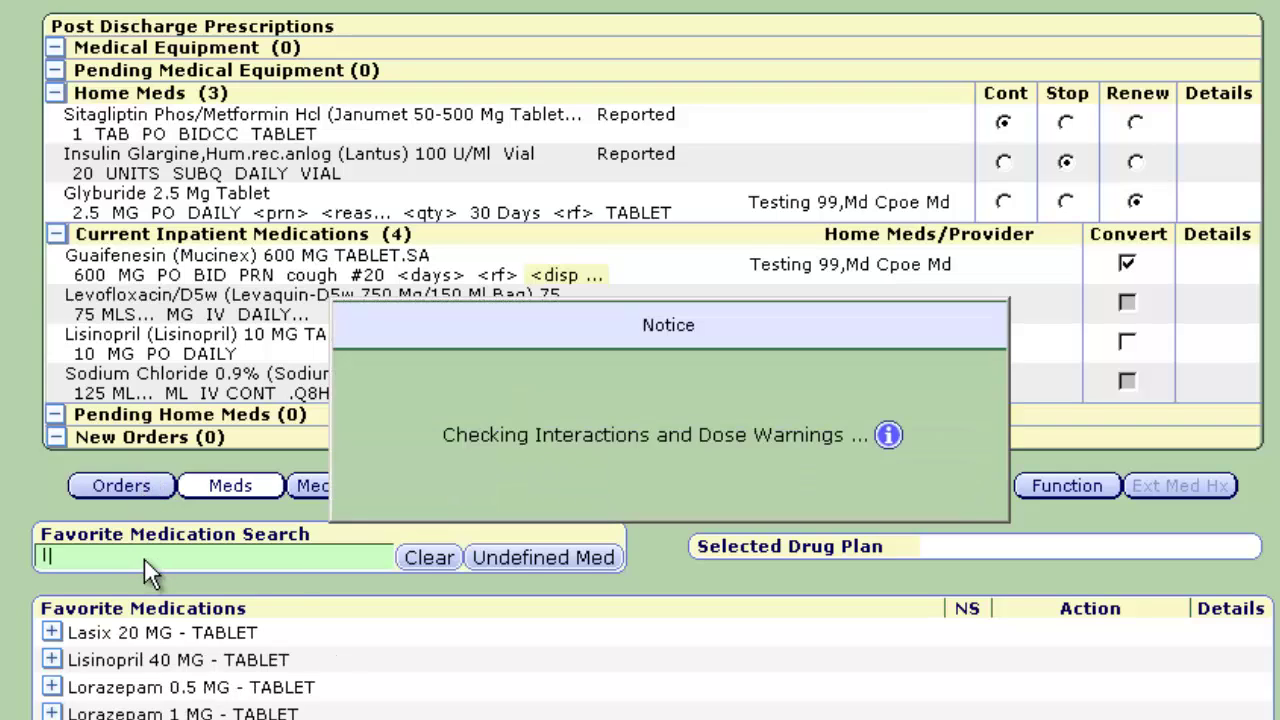
type("e")
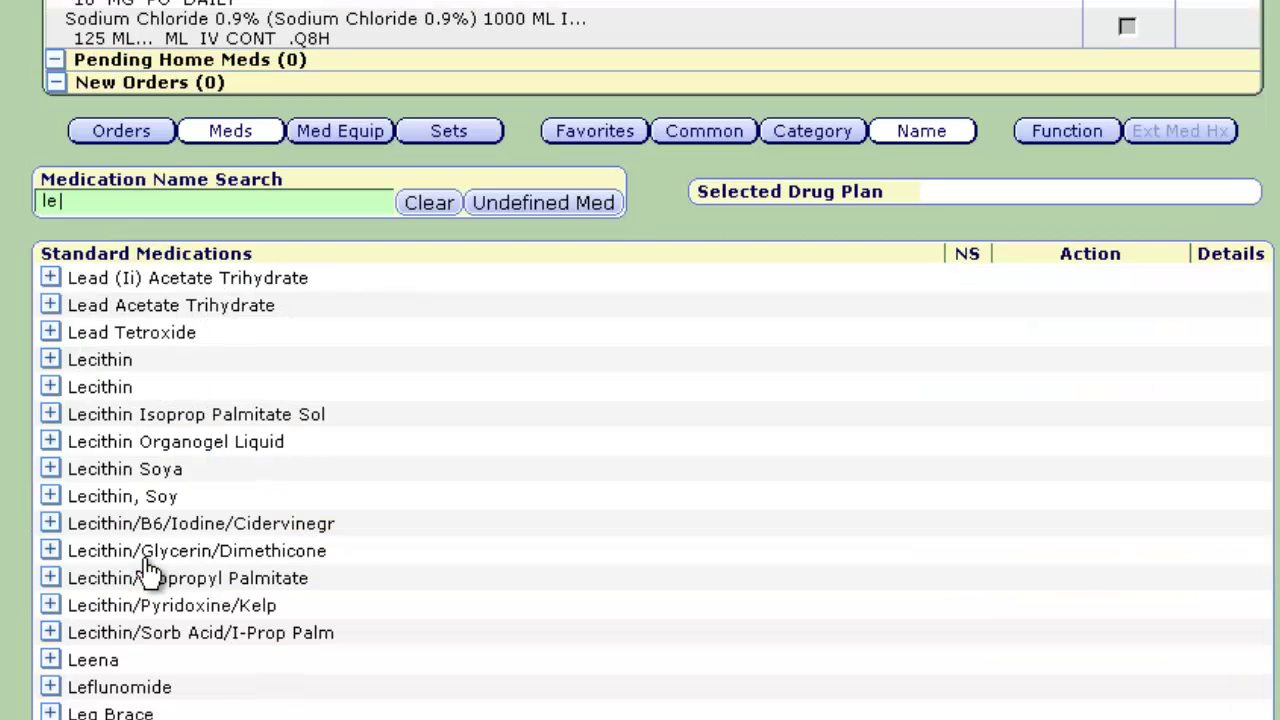
type("v")
type("a")
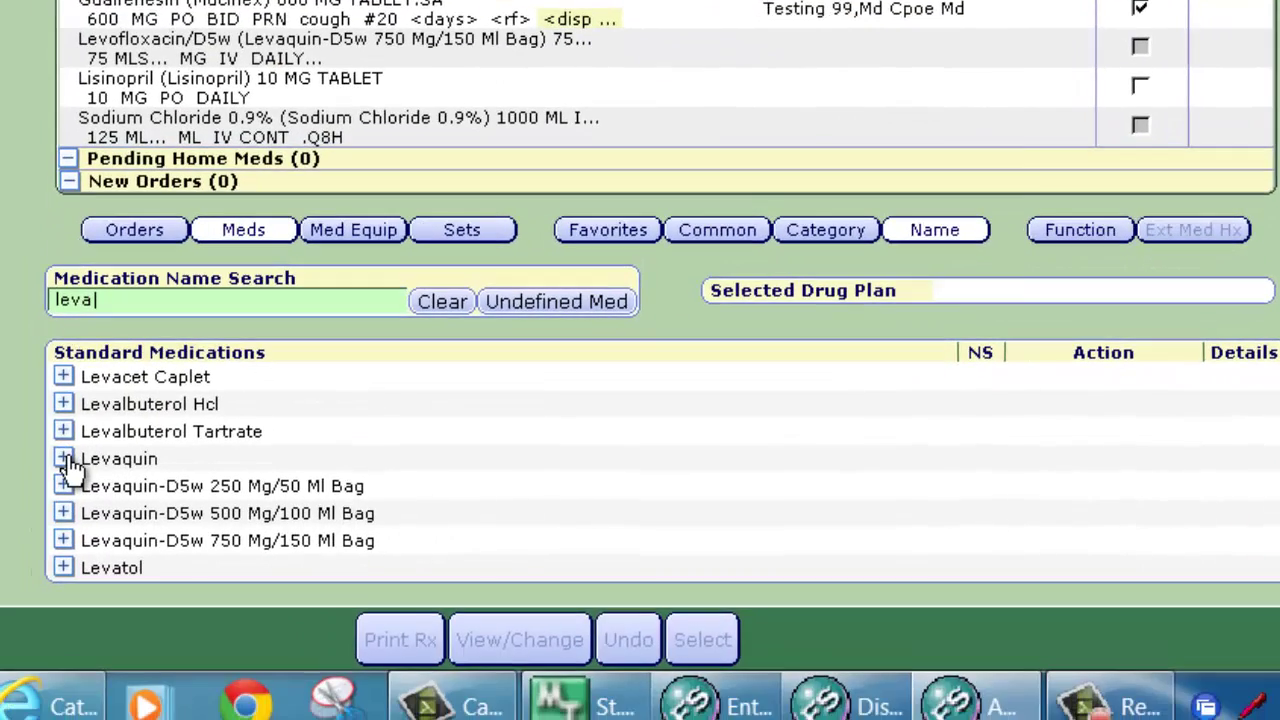
left_click(63, 458)
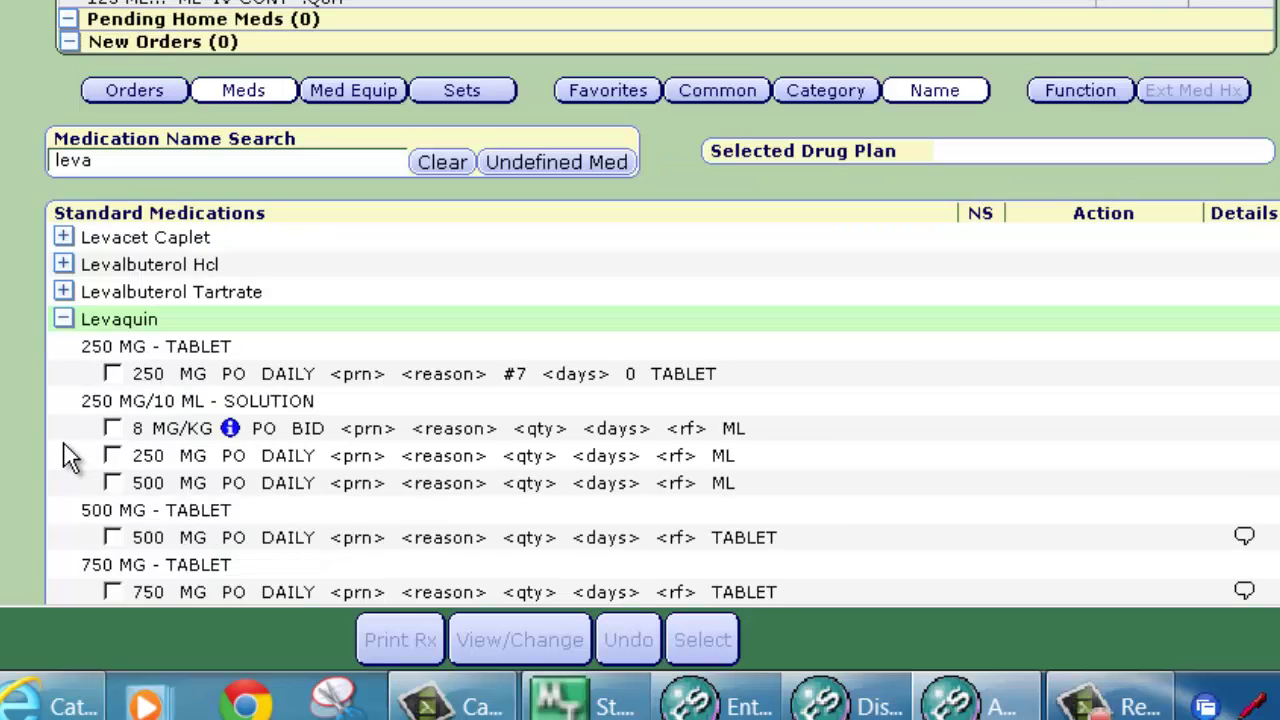
left_click(113, 592)
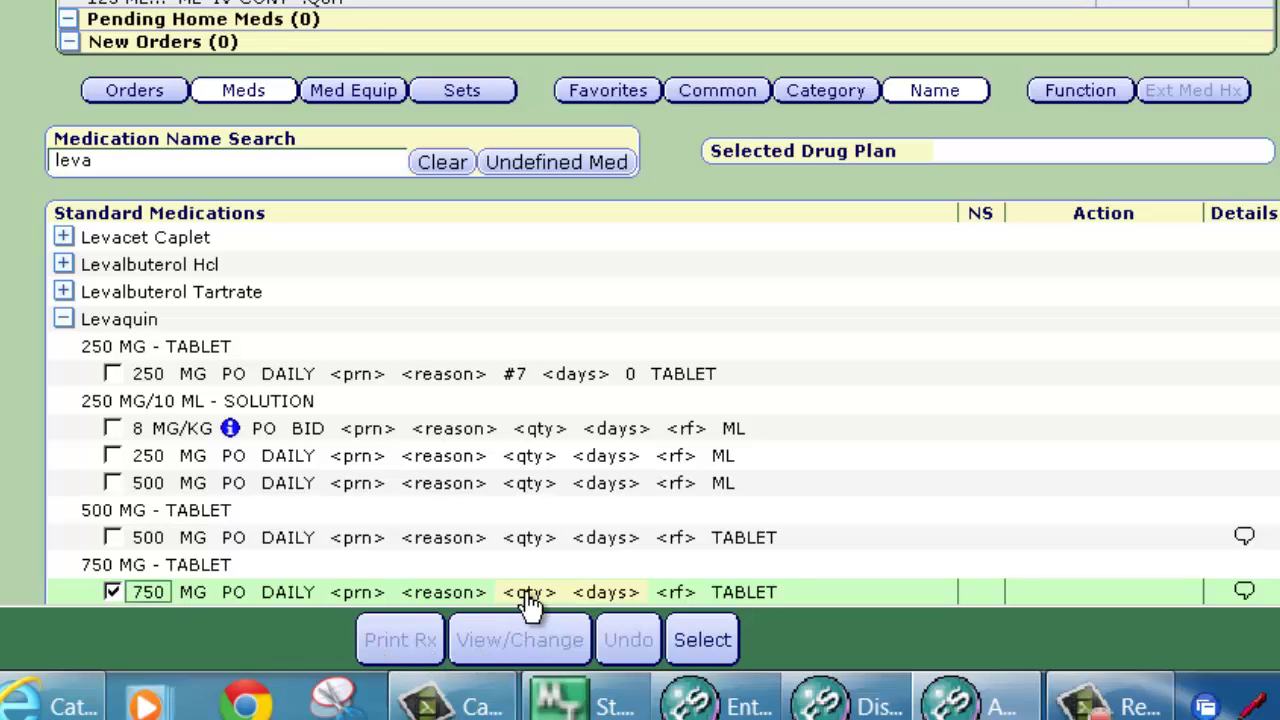
left_click(602, 592)
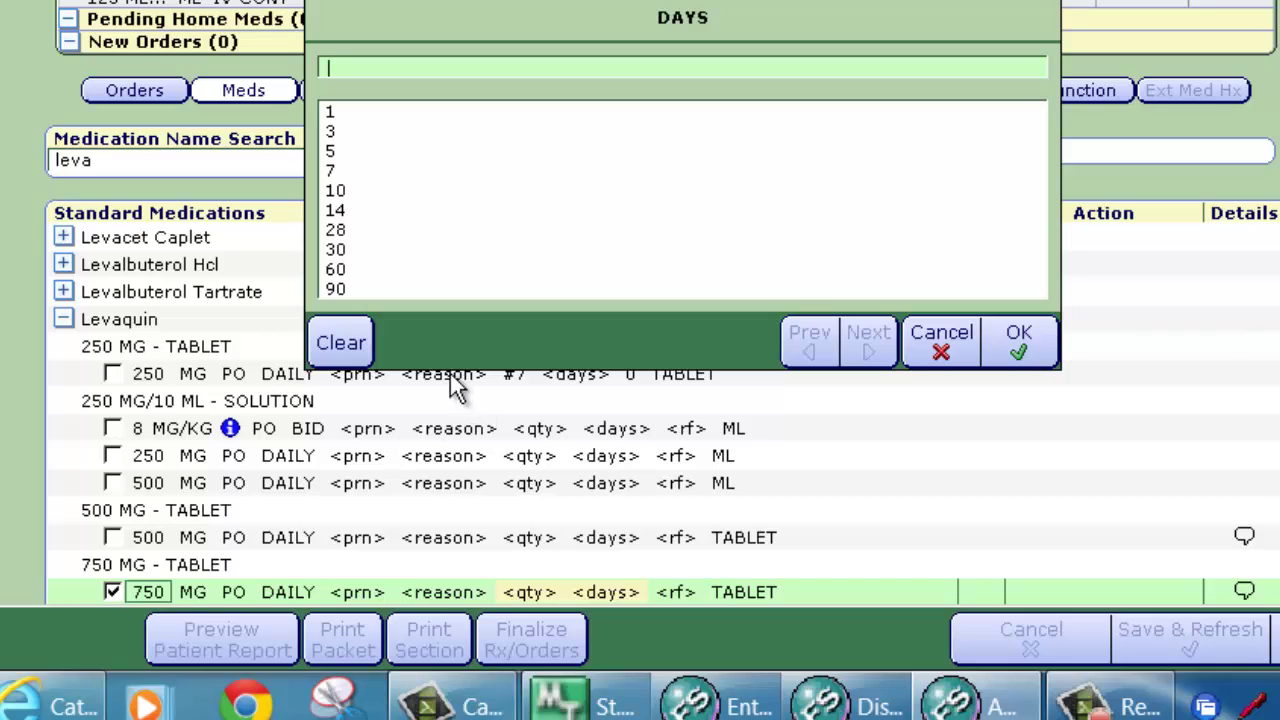
left_click(332, 153)
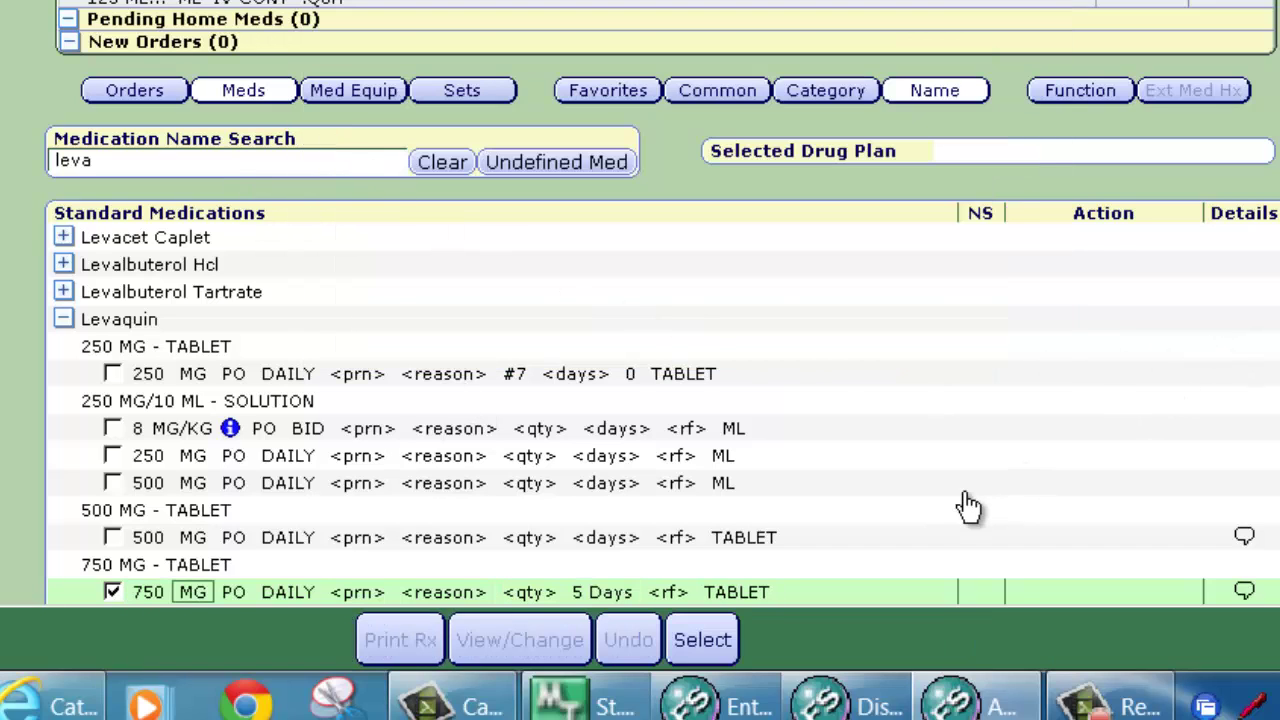
left_click(705, 643)
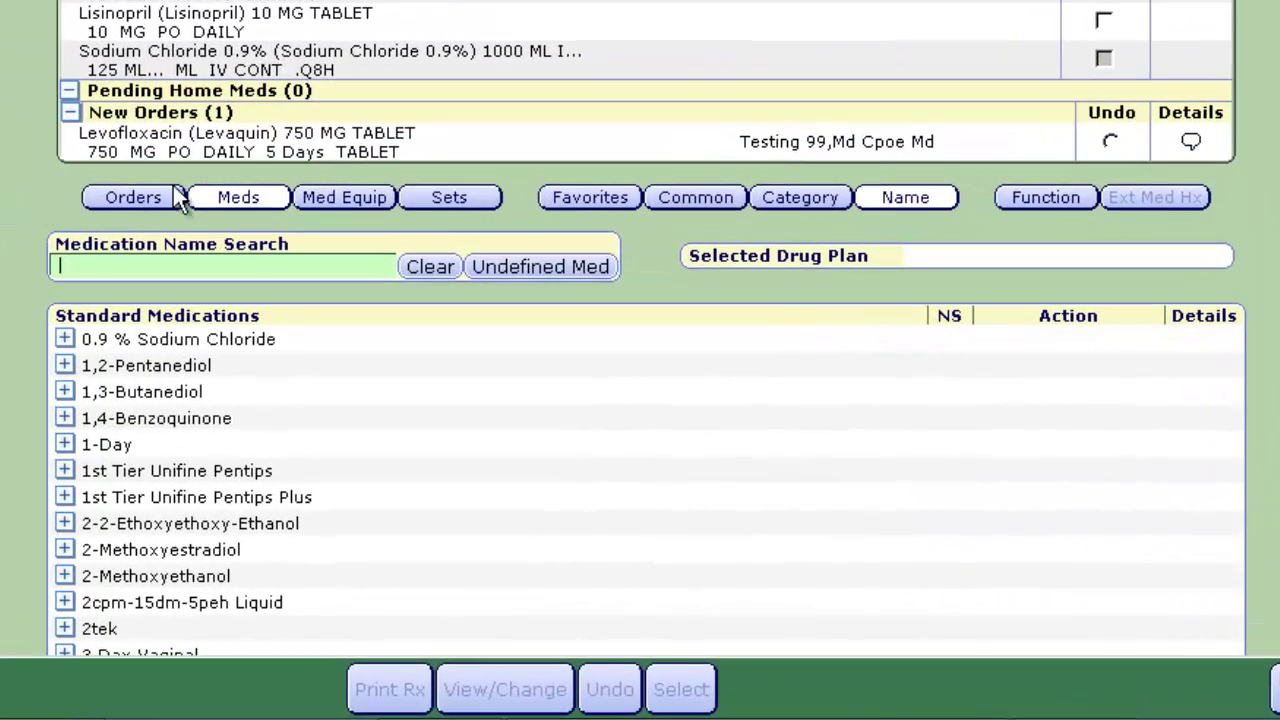
Select the 2D Echo LTD post-discharge order and set its service date to in 7 days.
left_click(142, 194)
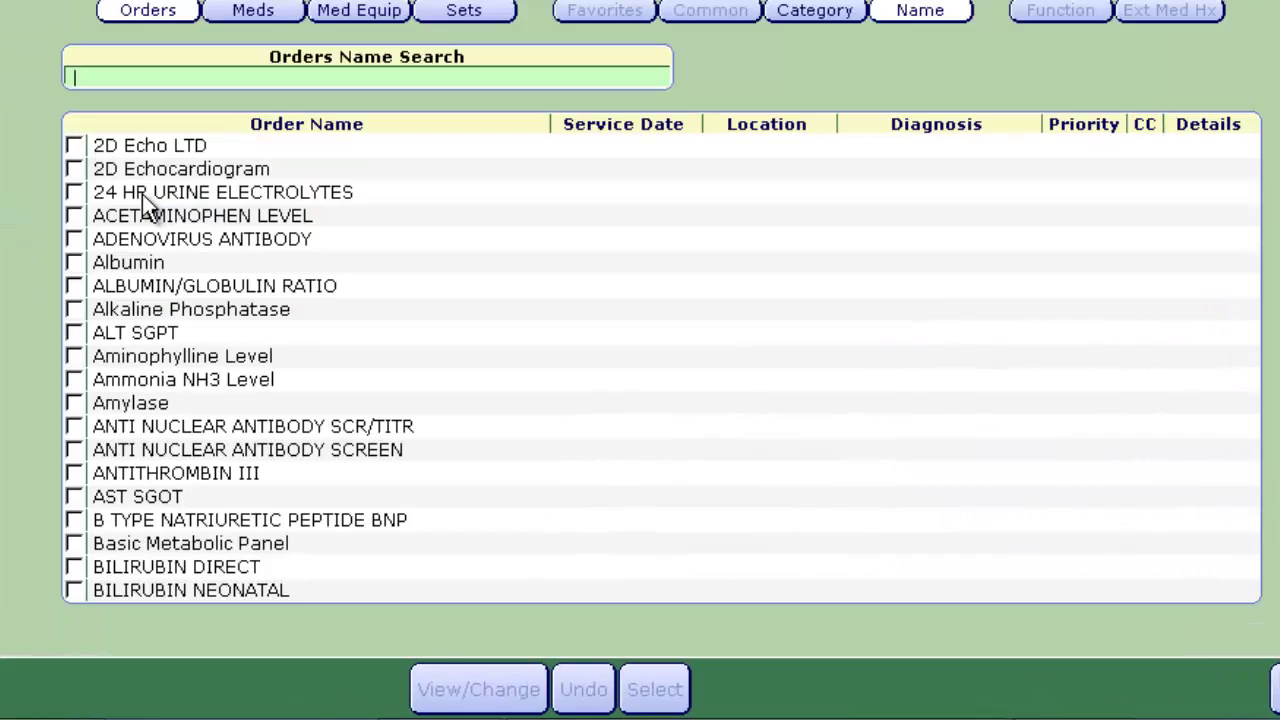
left_click(75, 147)
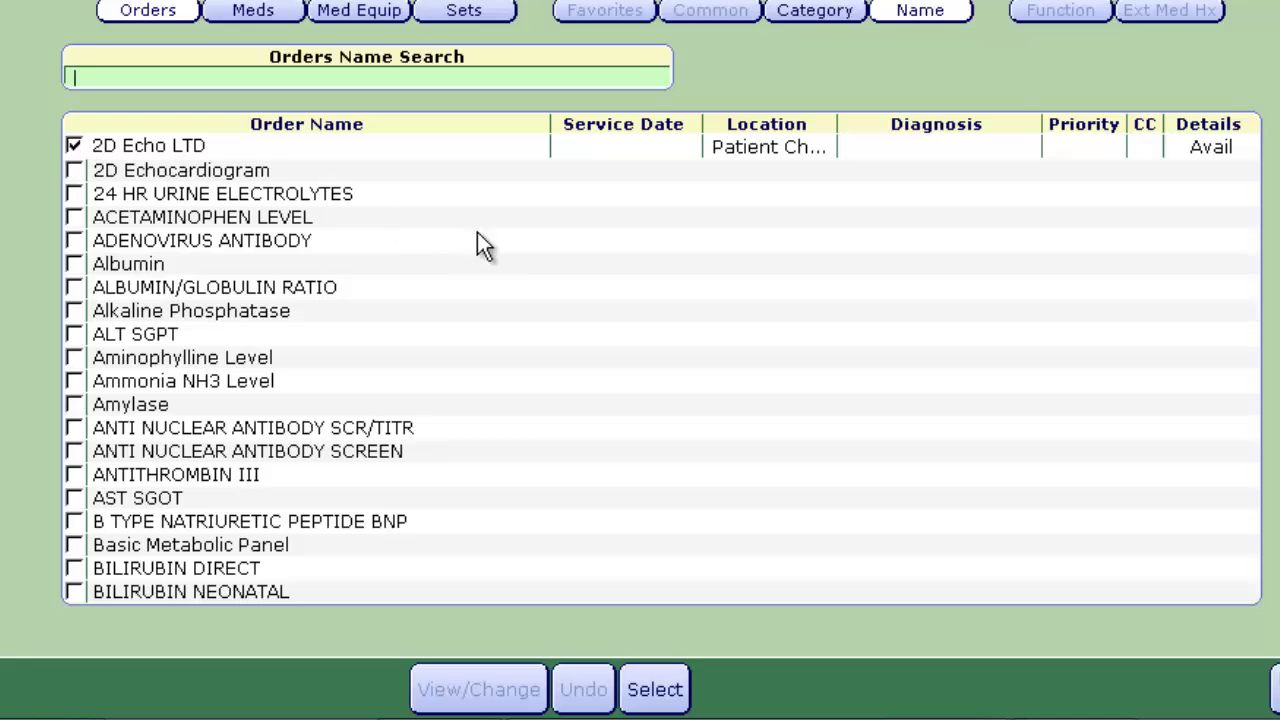
left_click(613, 155)
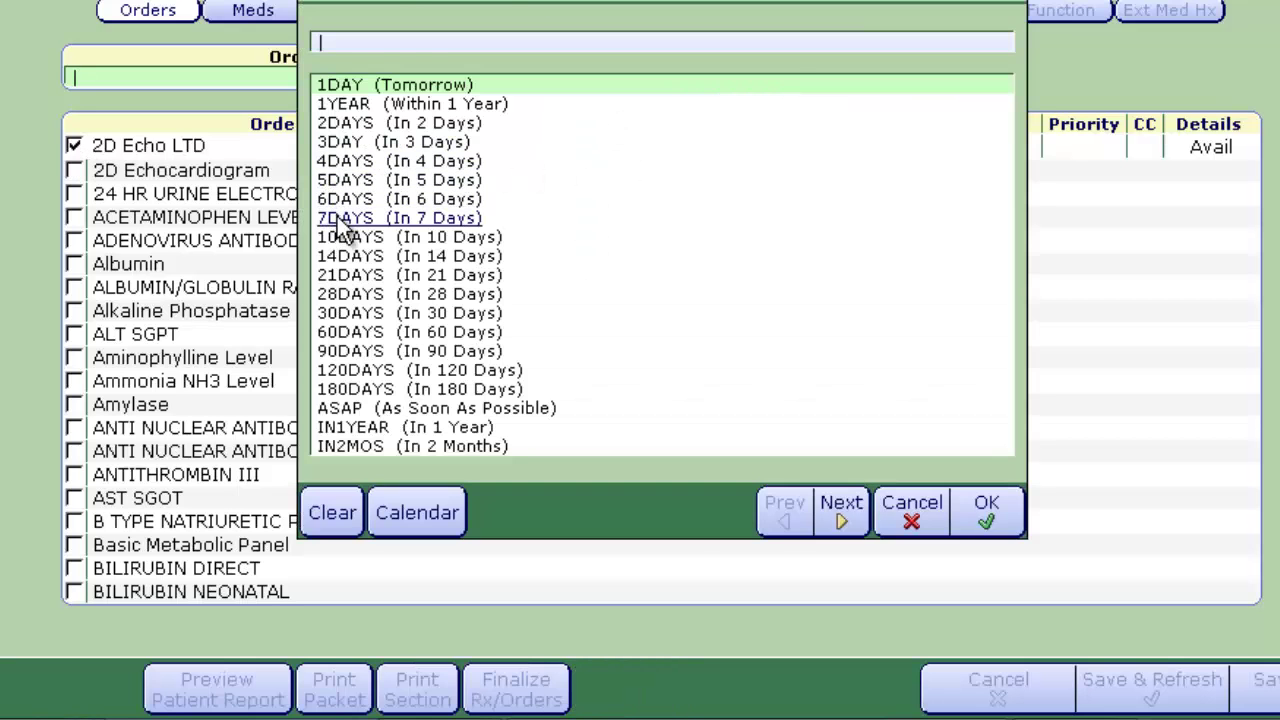
left_click(340, 219)
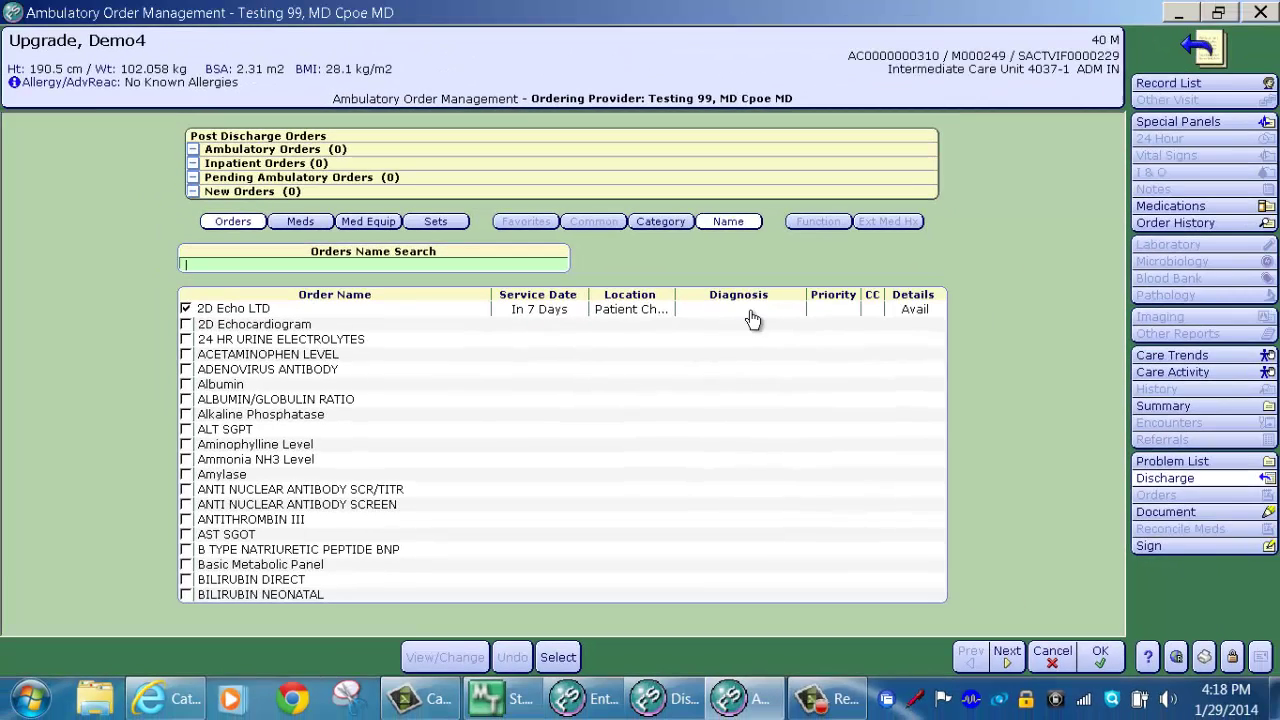
Assign CHF (congestive heart failure) as the 2D Echo LTD diagnosis and add it to the new orders.
left_click(736, 314)
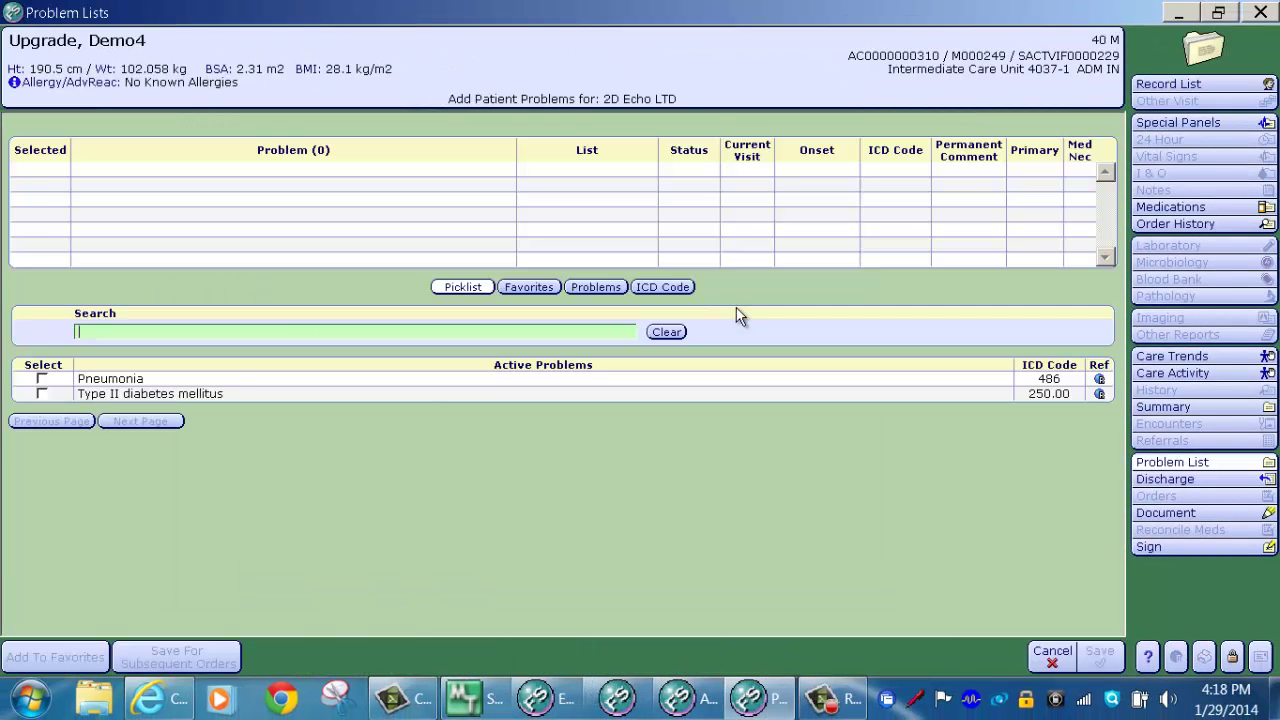
type("chf")
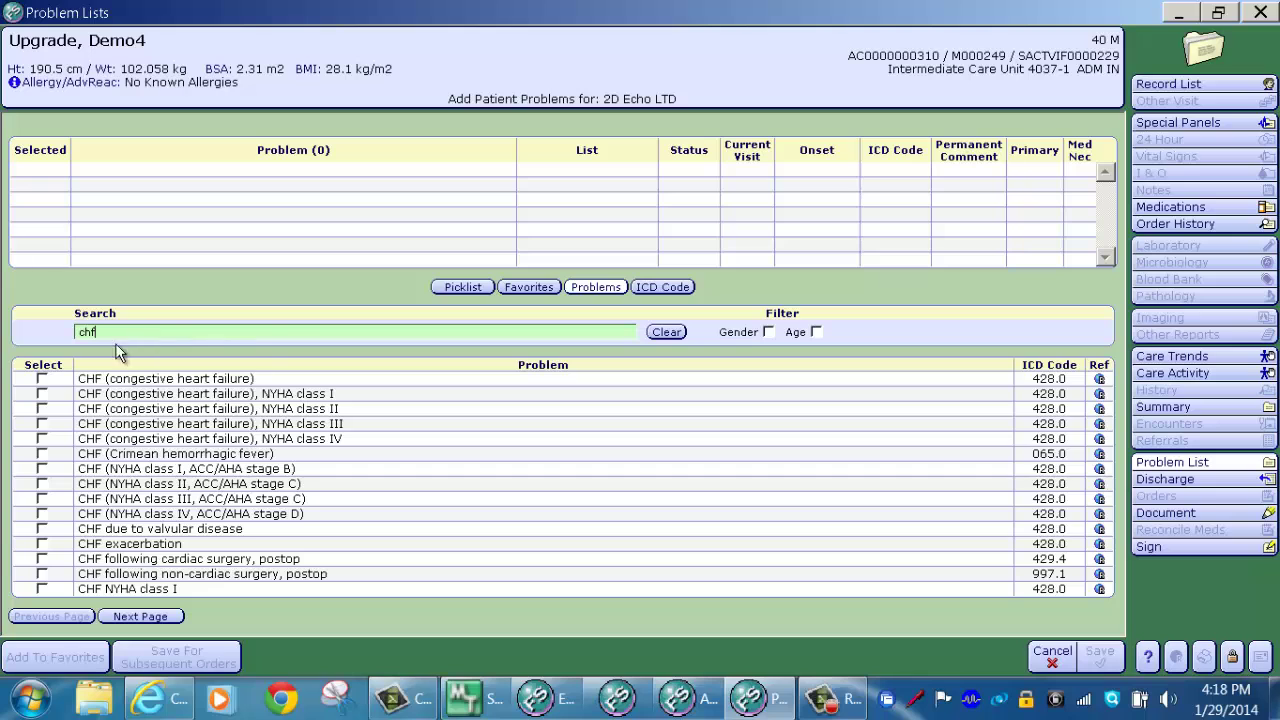
left_click(42, 380)
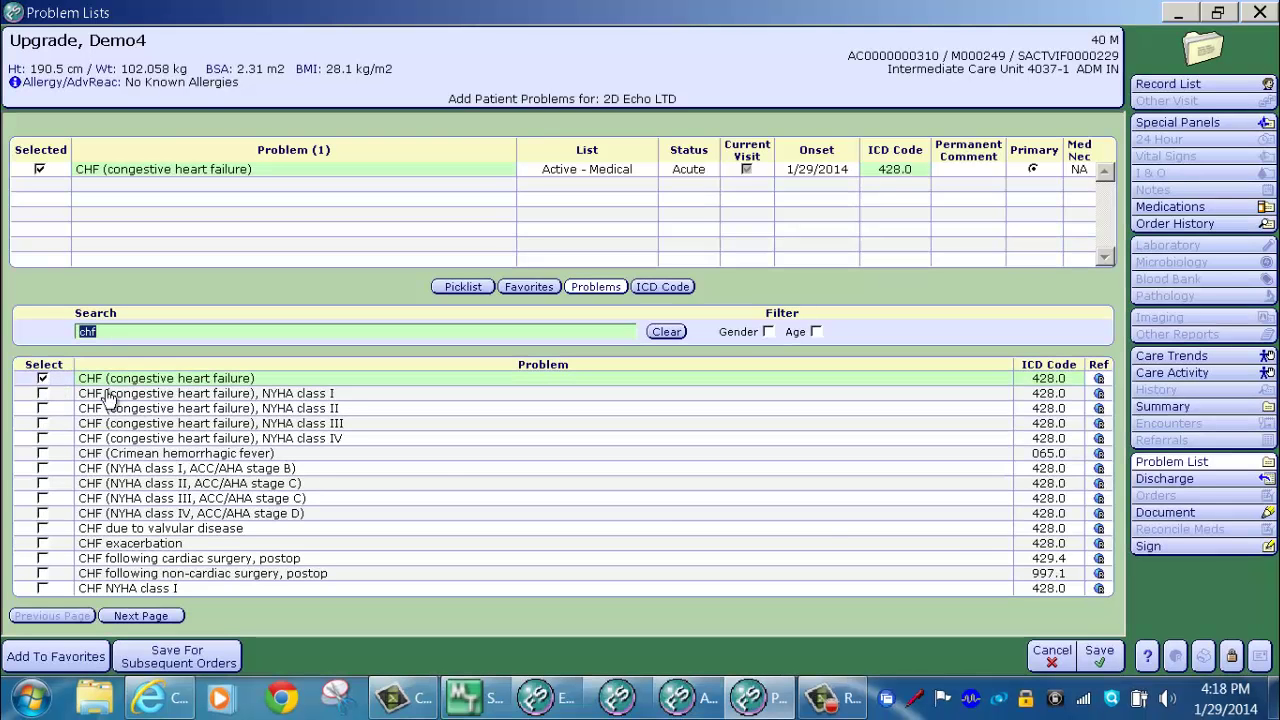
left_click(1101, 660)
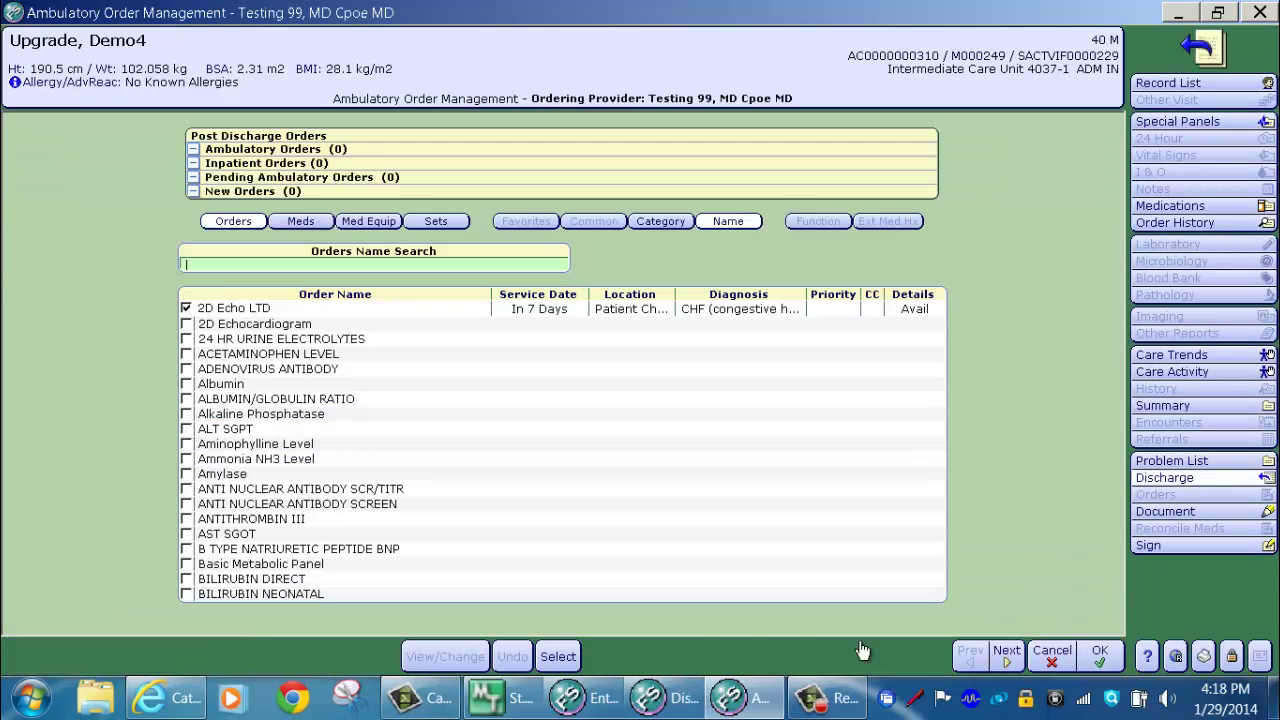
left_click(558, 660)
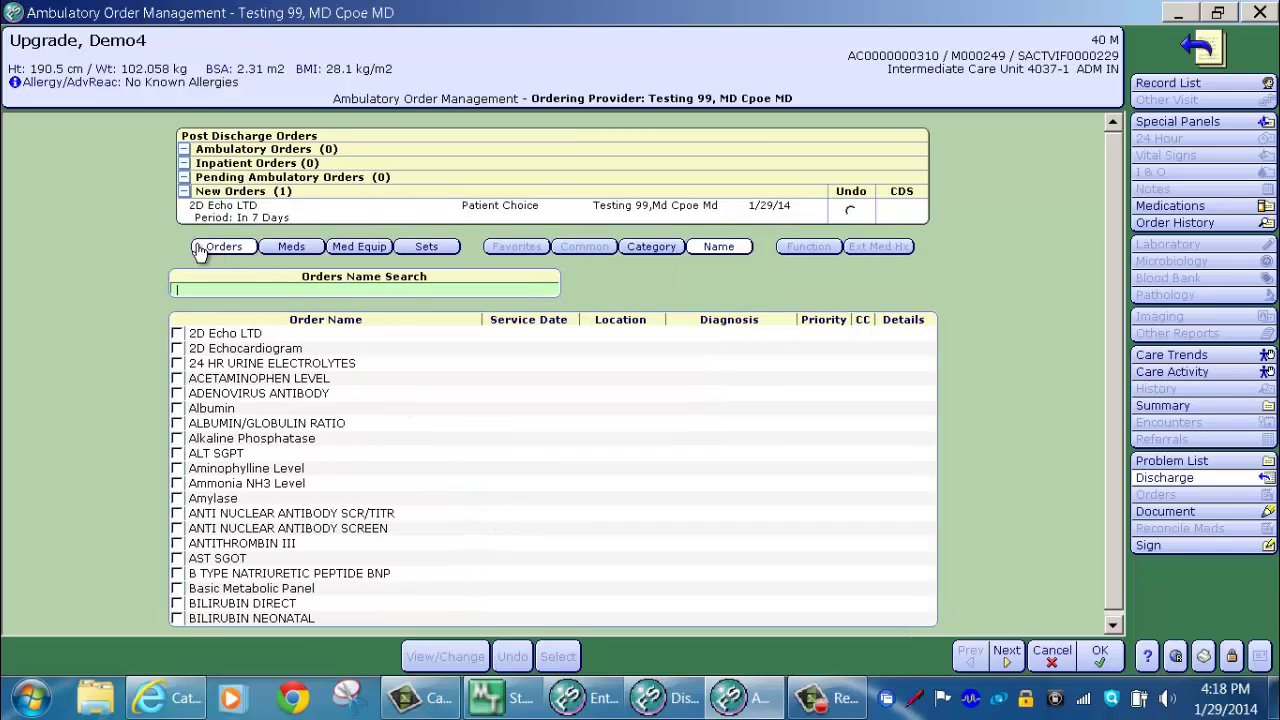
Select the Internal Medic Ref referral with the Athens Internal Medicine Assoc group and the first listed provider in that group.
left_click(667, 252)
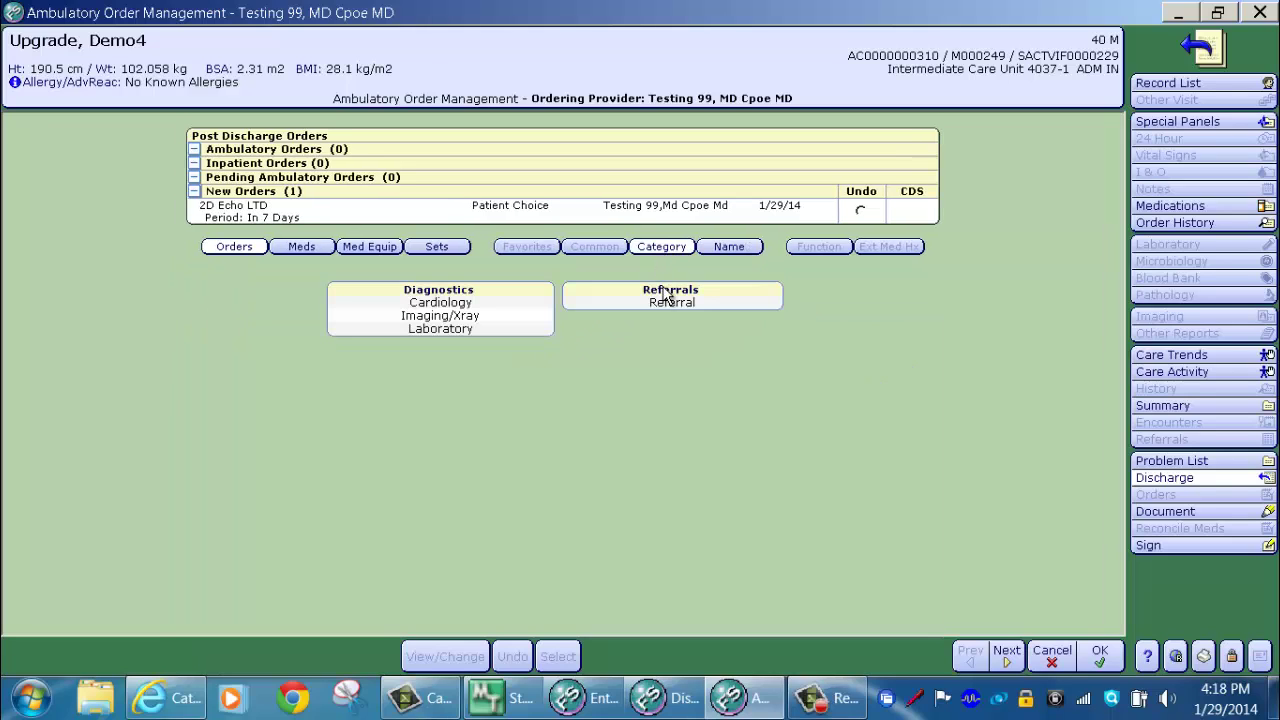
left_click(670, 302)
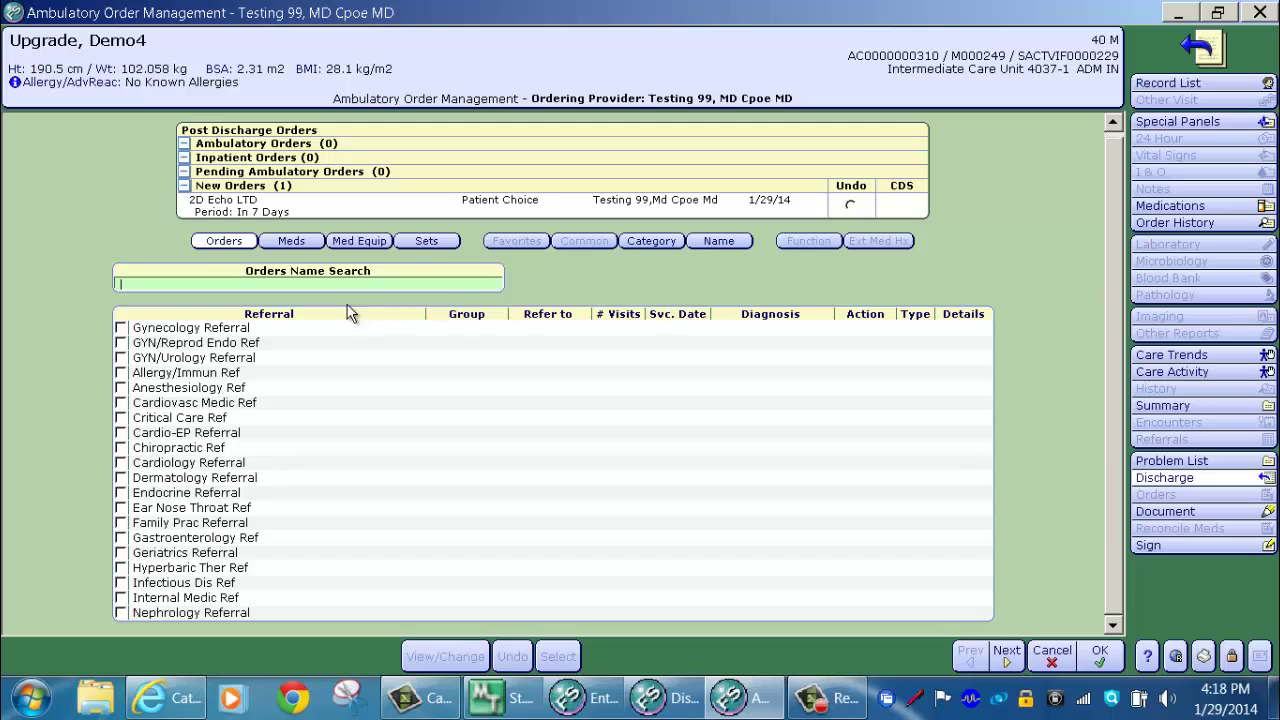
left_click(121, 598)
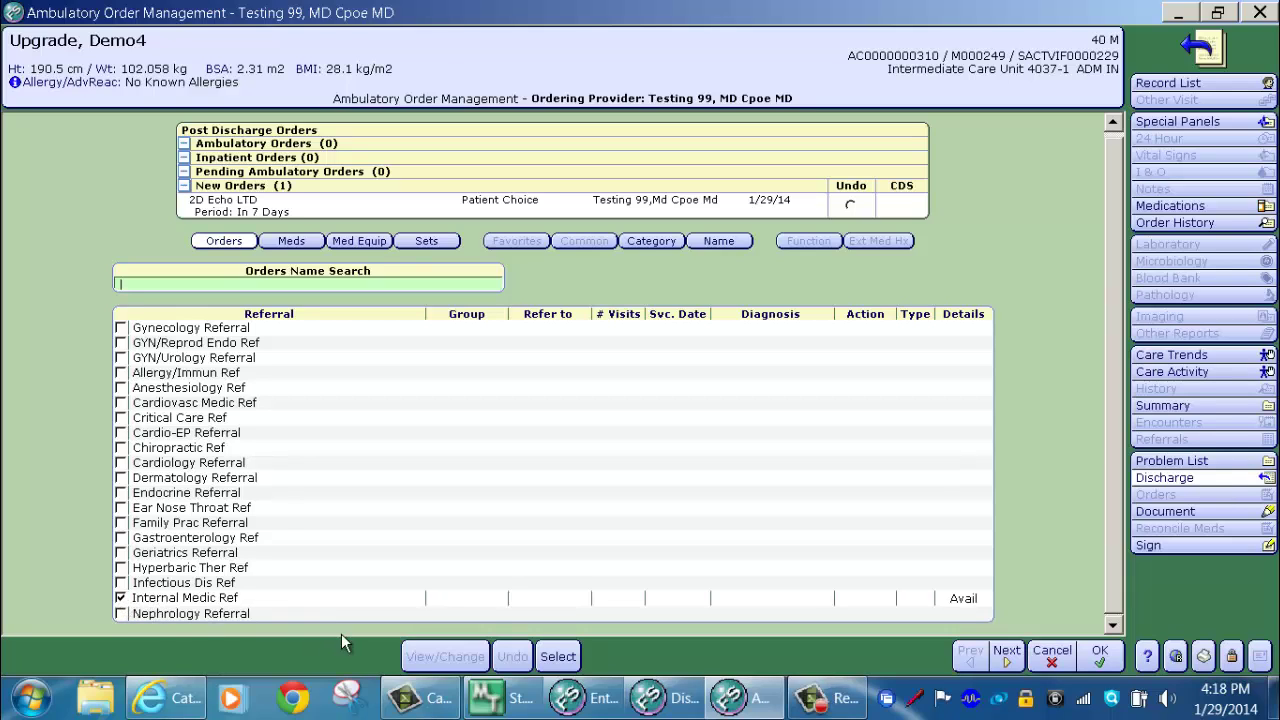
left_click(474, 598)
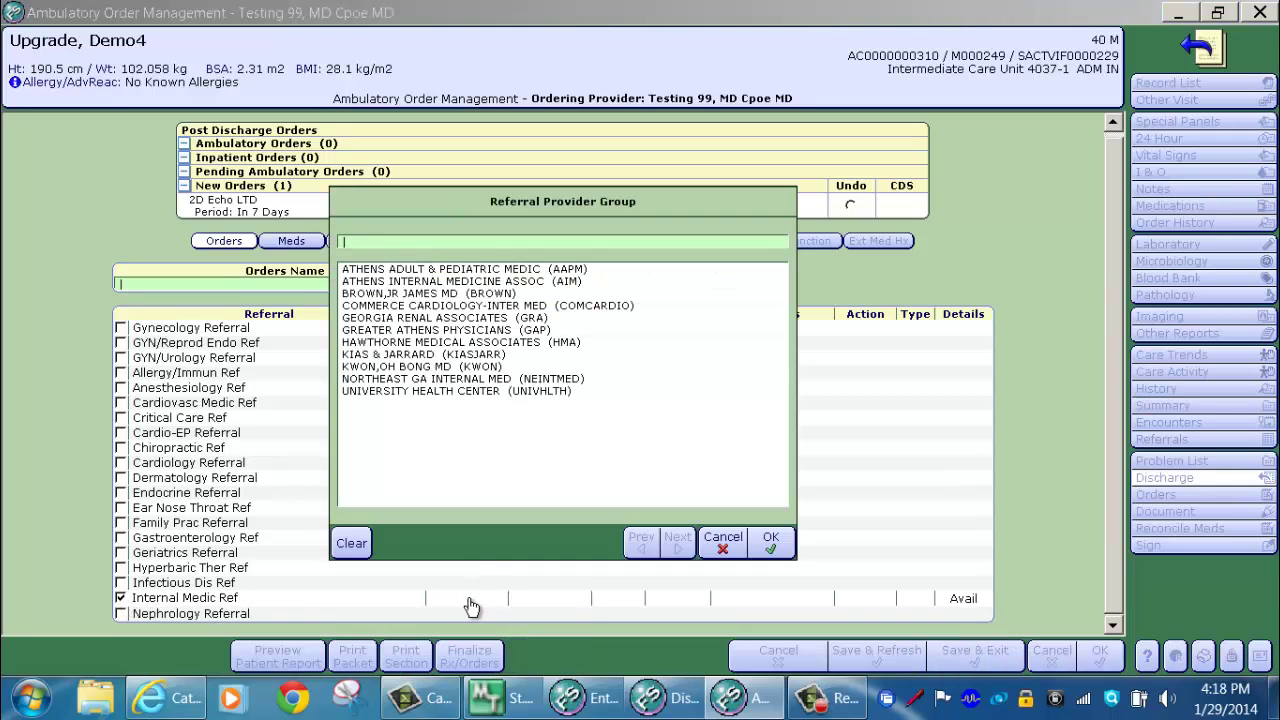
left_click(394, 284)
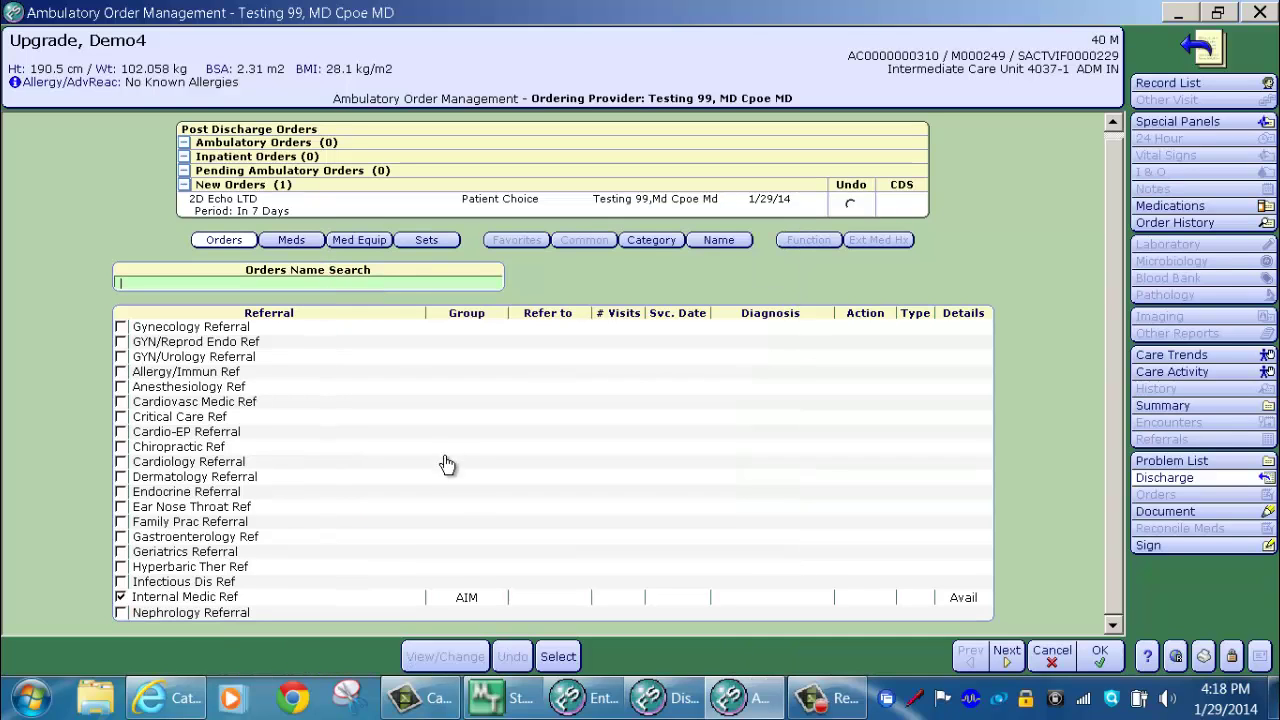
left_click(549, 607)
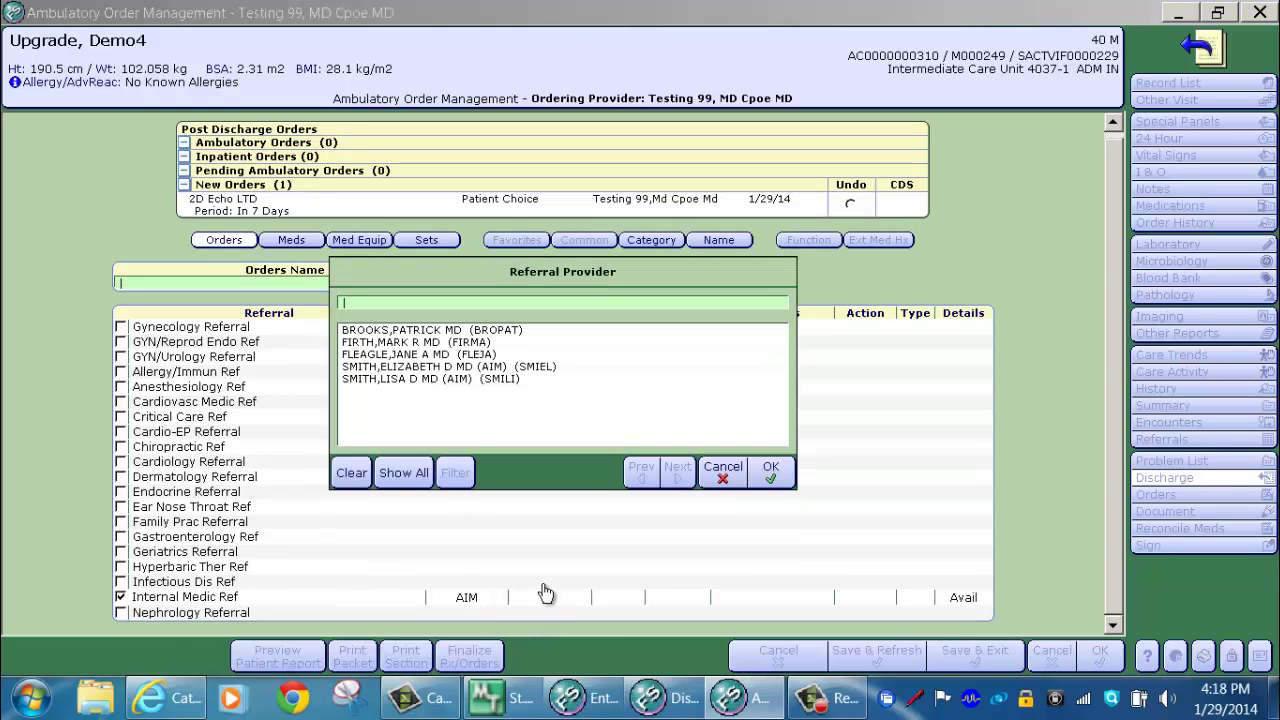
double_click(437, 333)
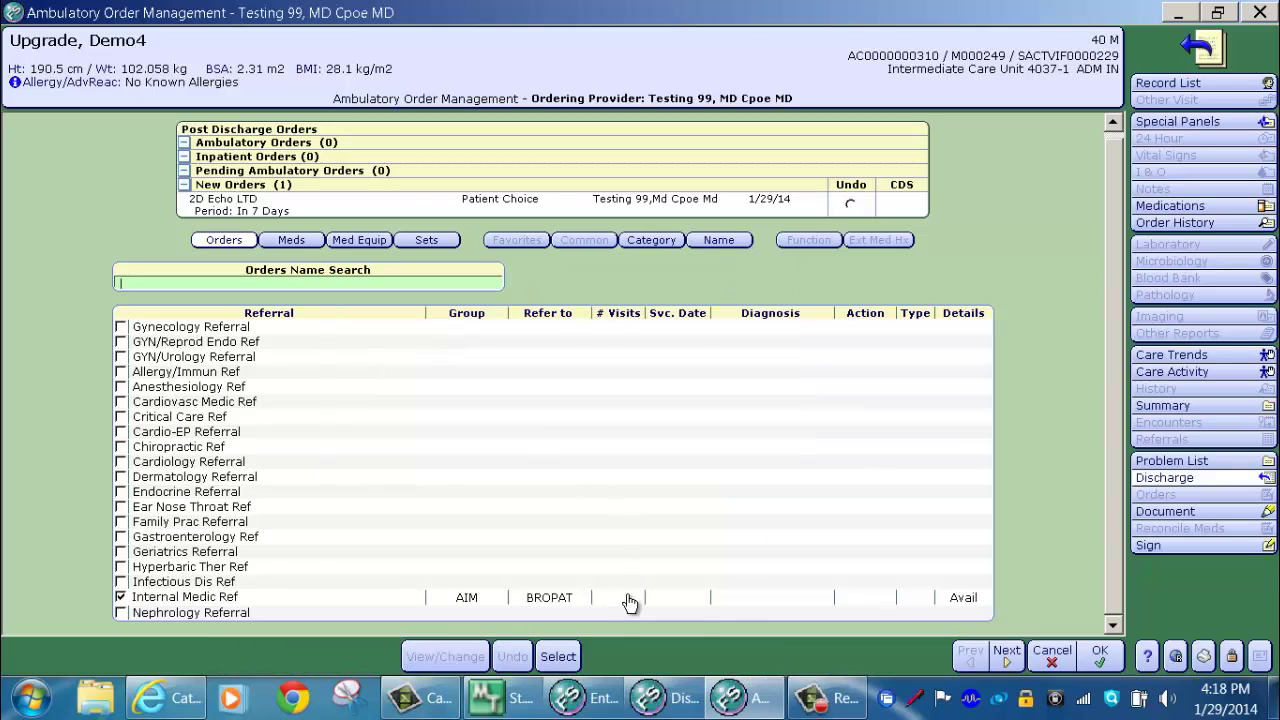
Assign CHF (congestive heart failure) and Pneumonia as the referral's diagnoses, save them for subsequent orders, and add the referral.
left_click(720, 600)
left_click(42, 379)
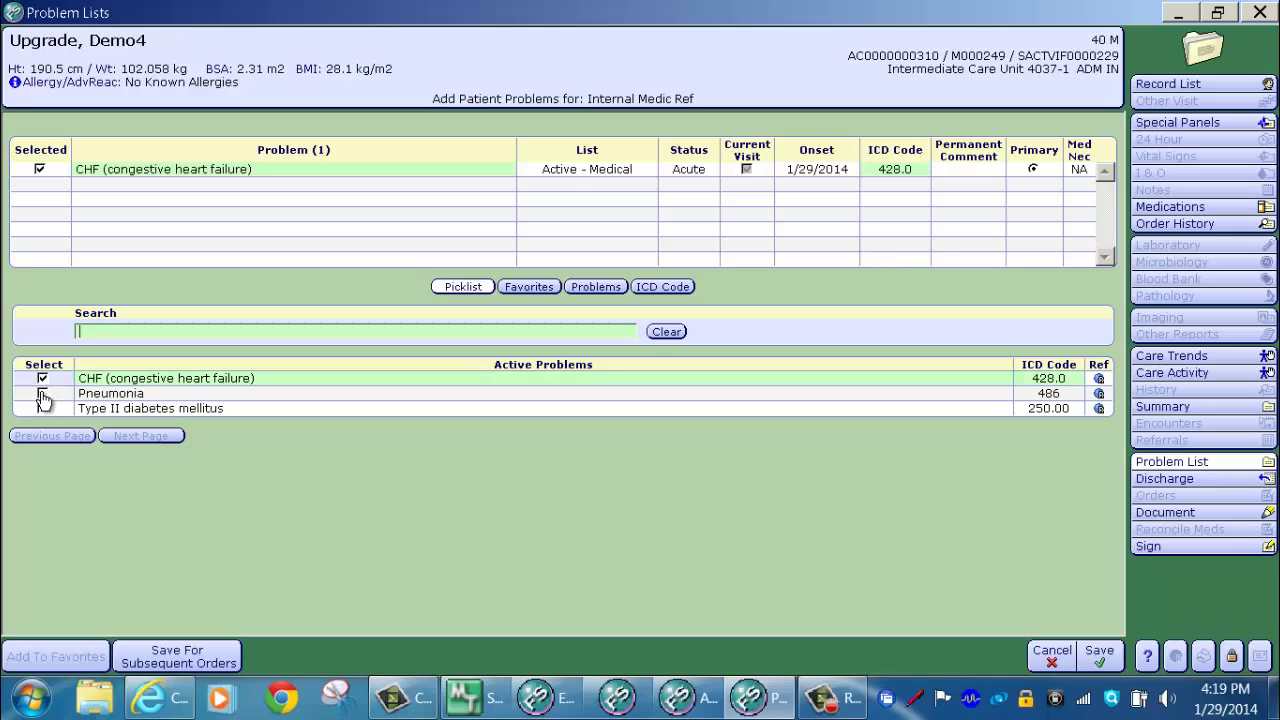
left_click(42, 394)
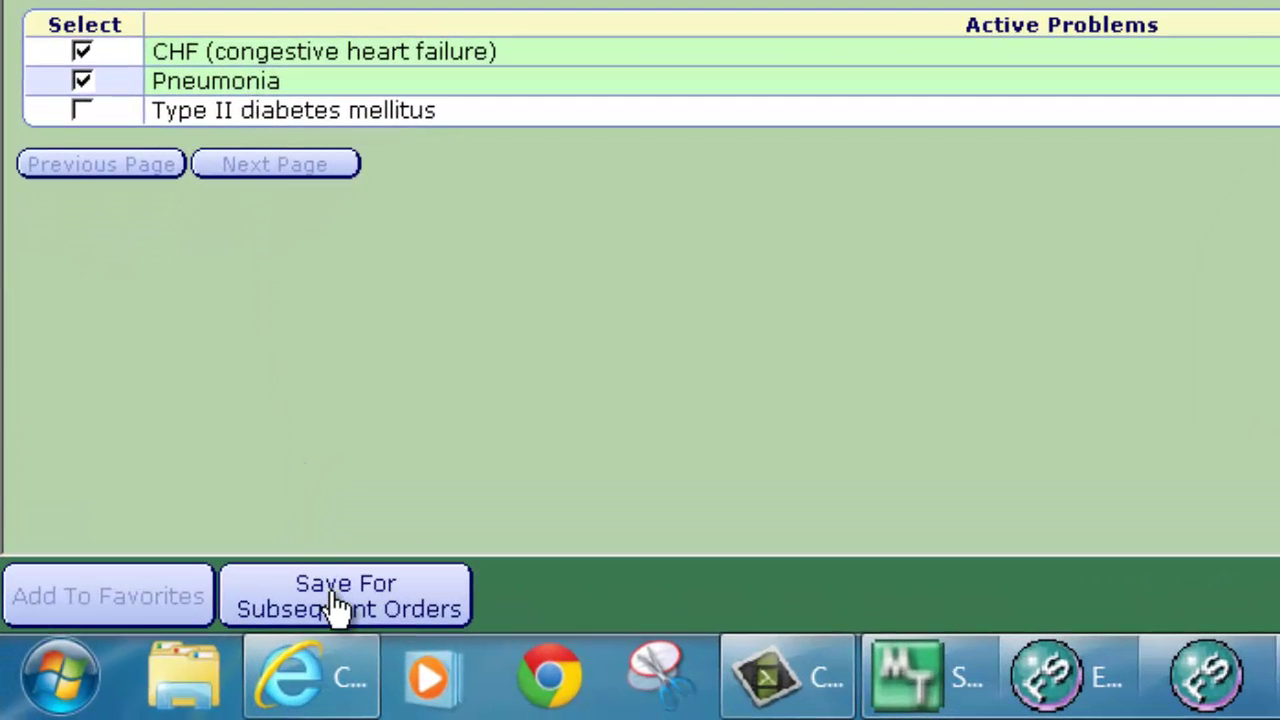
left_click(338, 605)
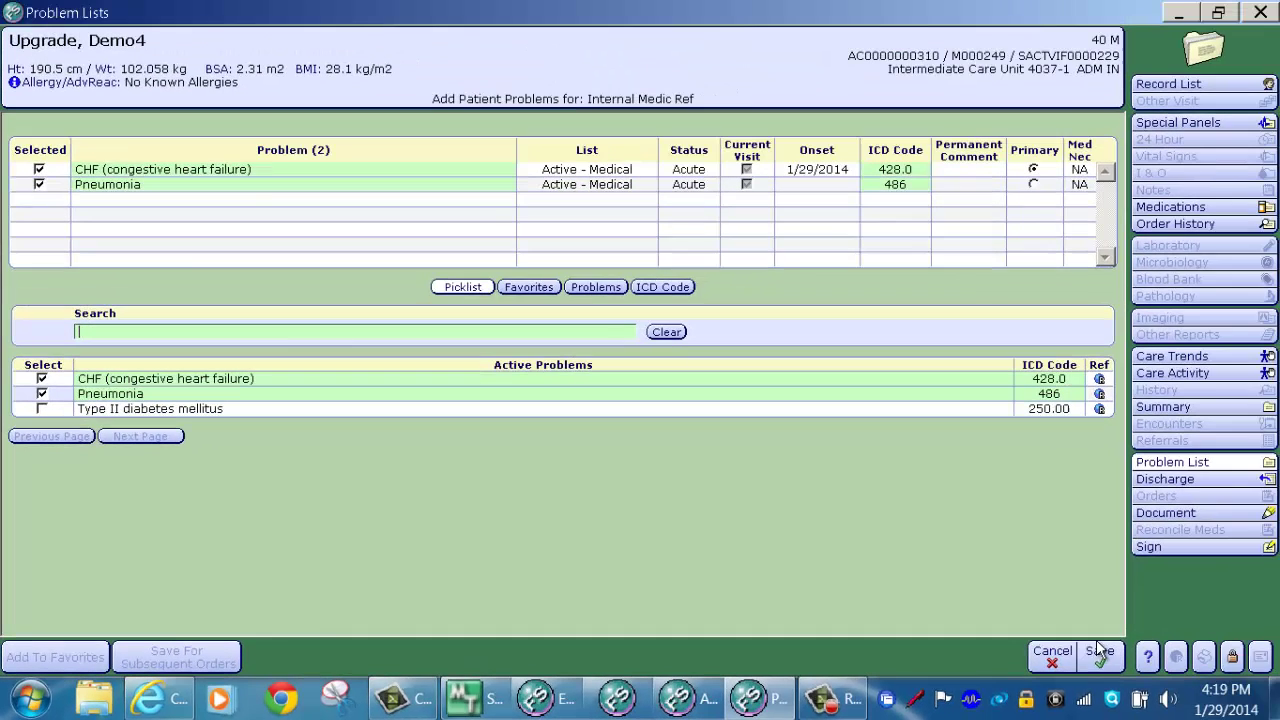
left_click(1100, 652)
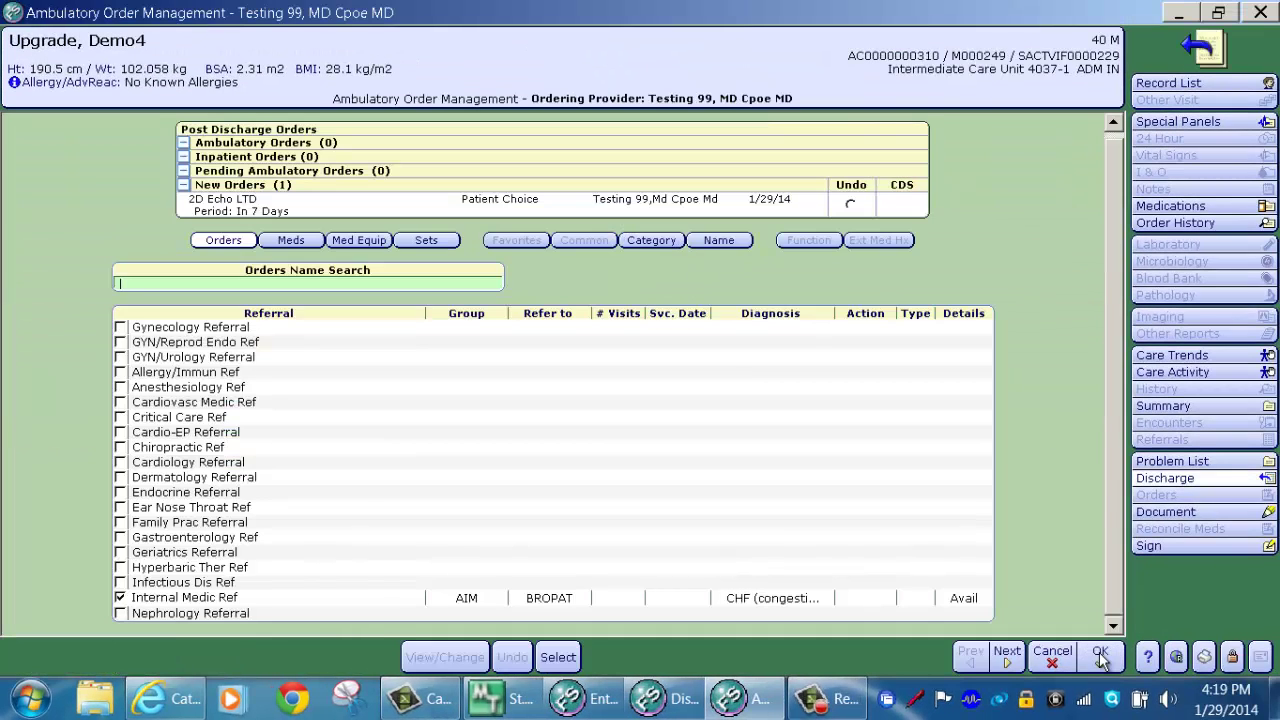
left_click(558, 657)
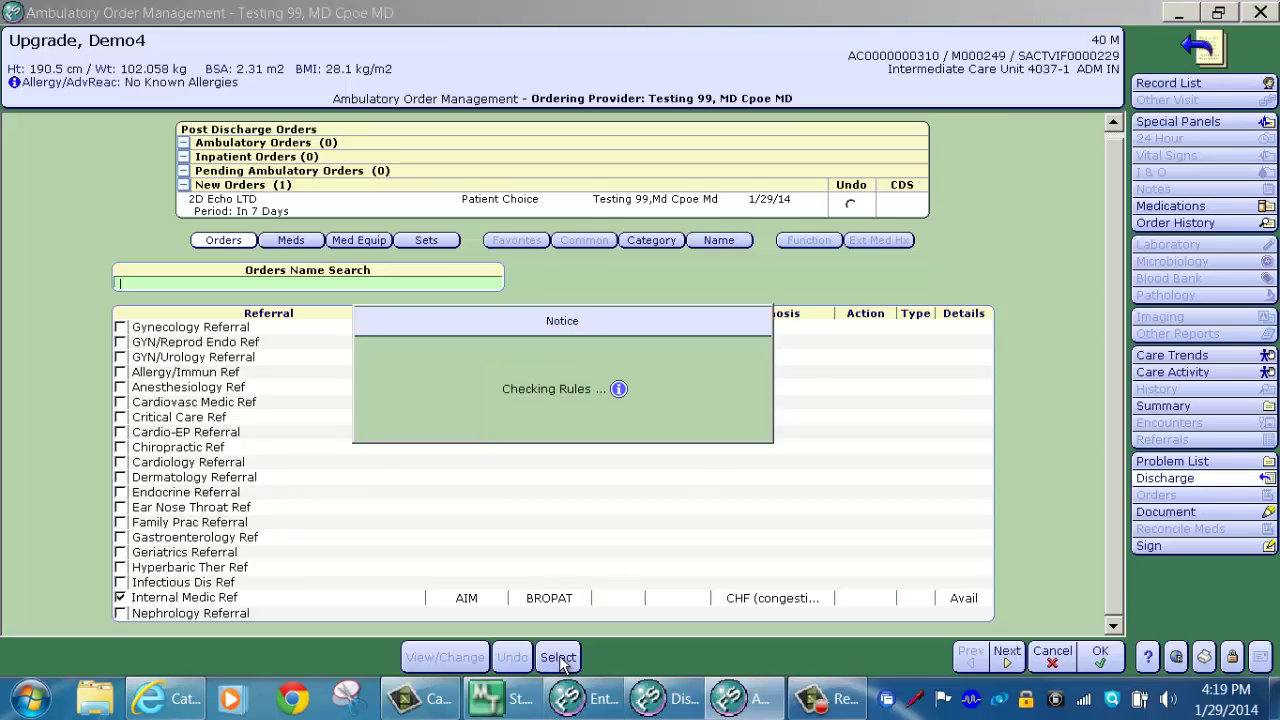
Add one wheelchair (#1 EACH) from the favorite medical equipment to the new orders.
left_click(362, 268)
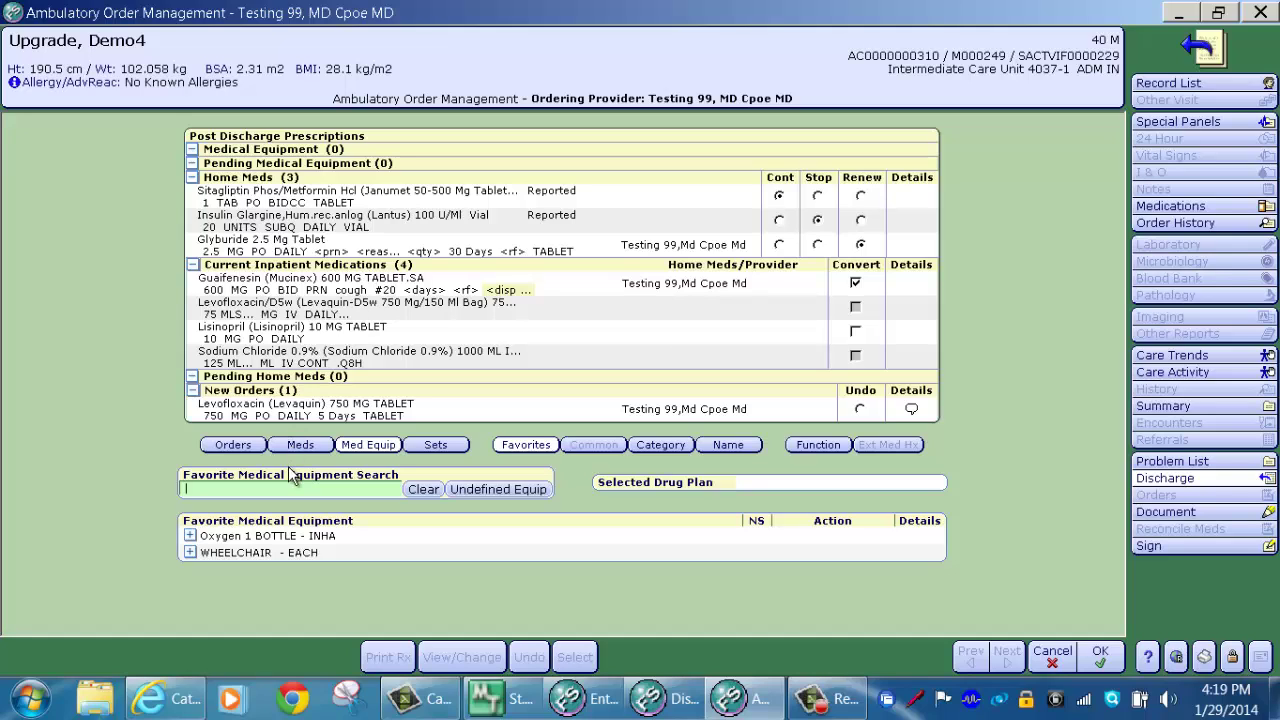
left_click(190, 553)
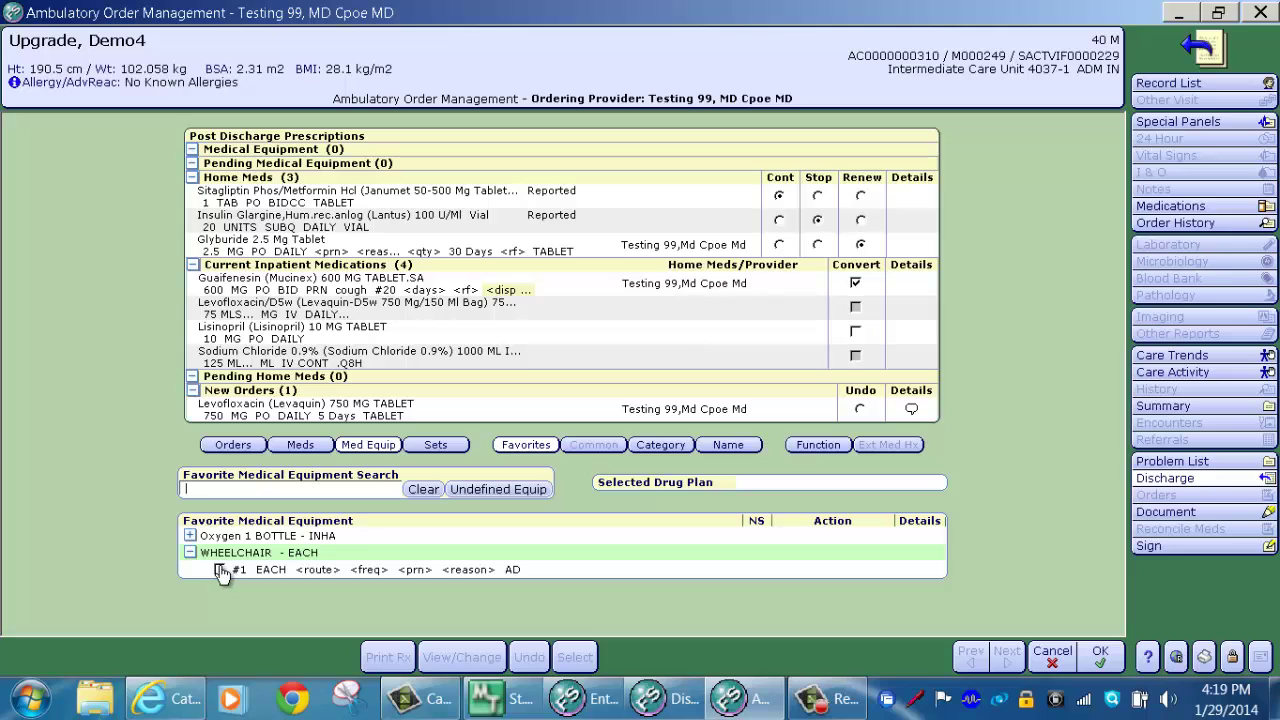
left_click(220, 570)
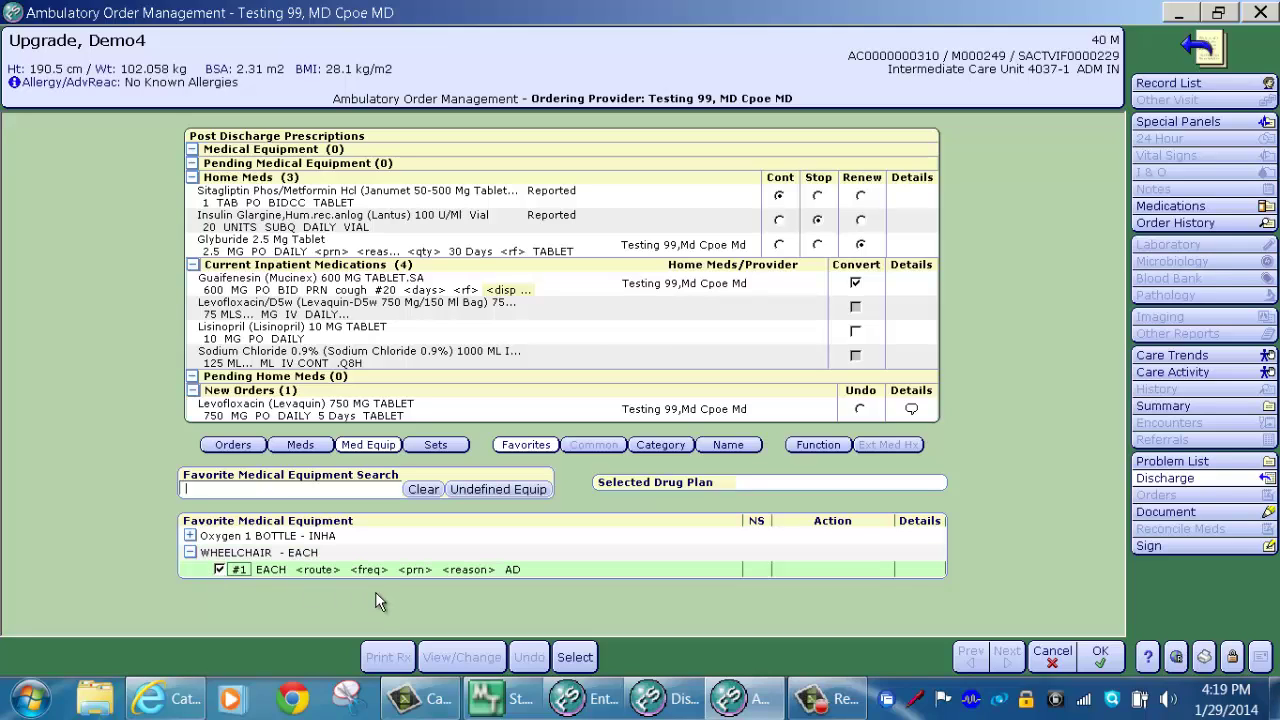
left_click(574, 660)
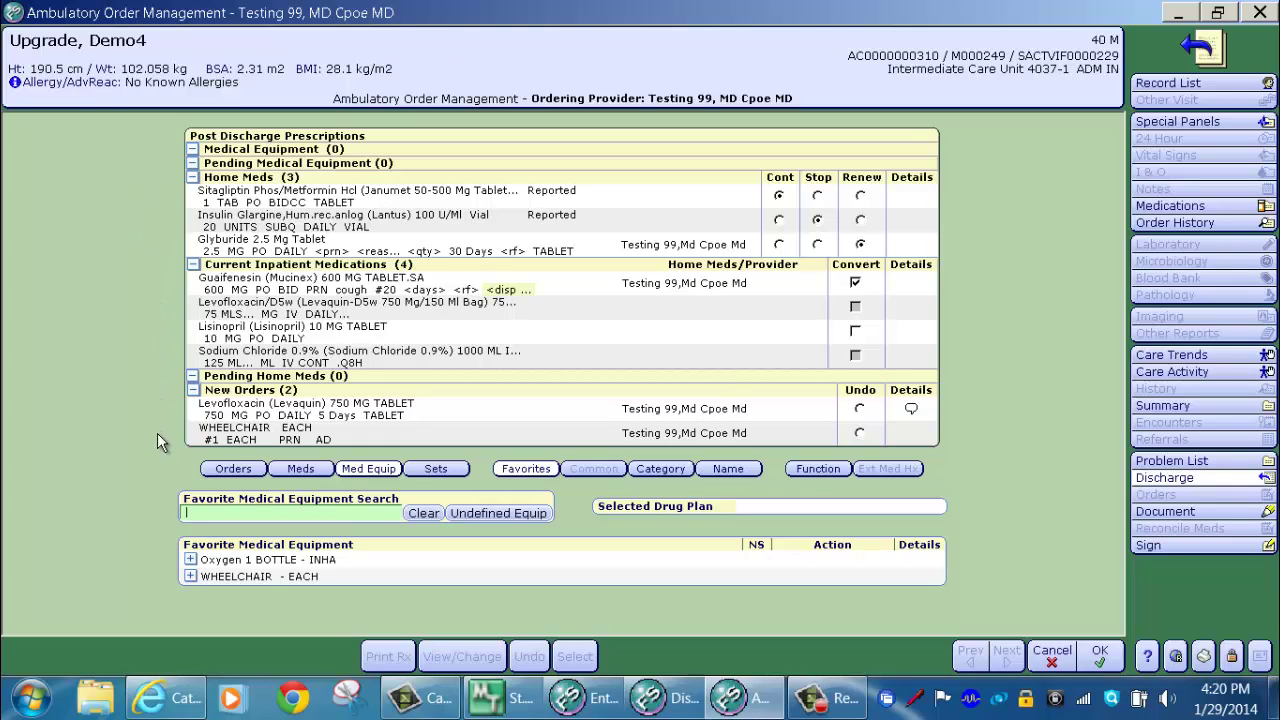
Submit the discharge orders, enter the provider's PIN on the session summary, and save with prescription printing.
left_click(1101, 653)
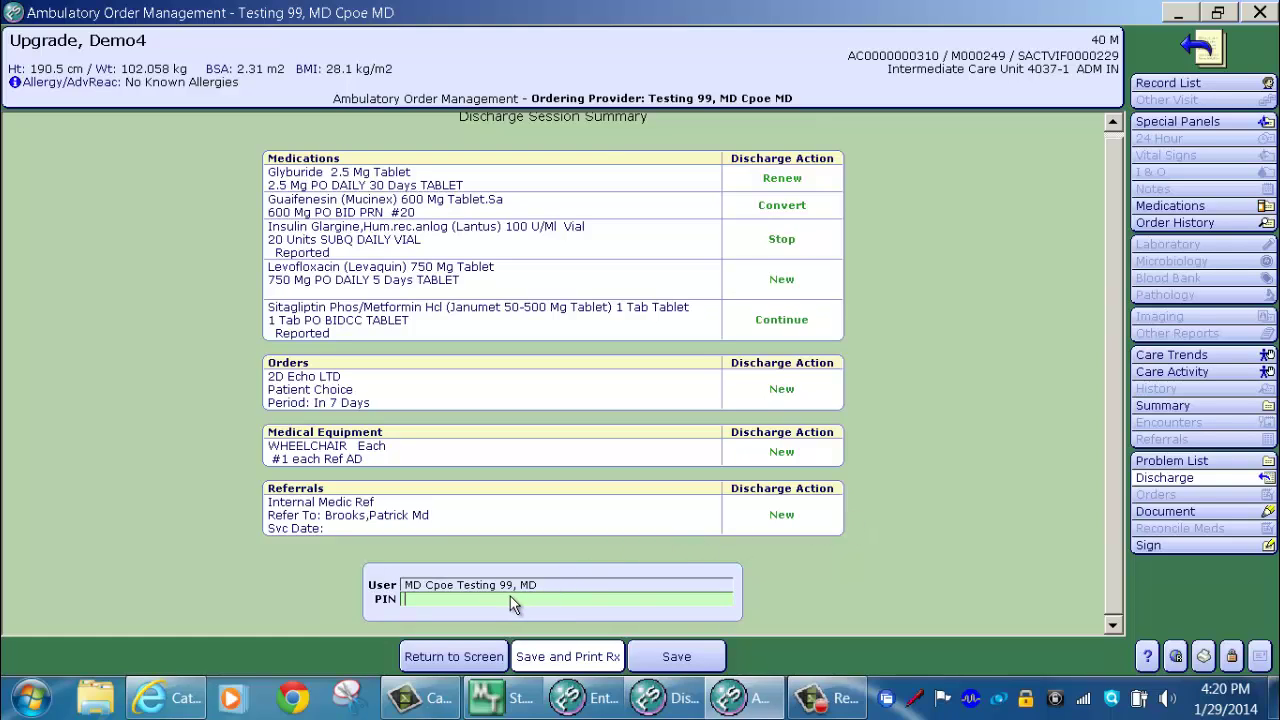
type("****")
left_click(578, 659)
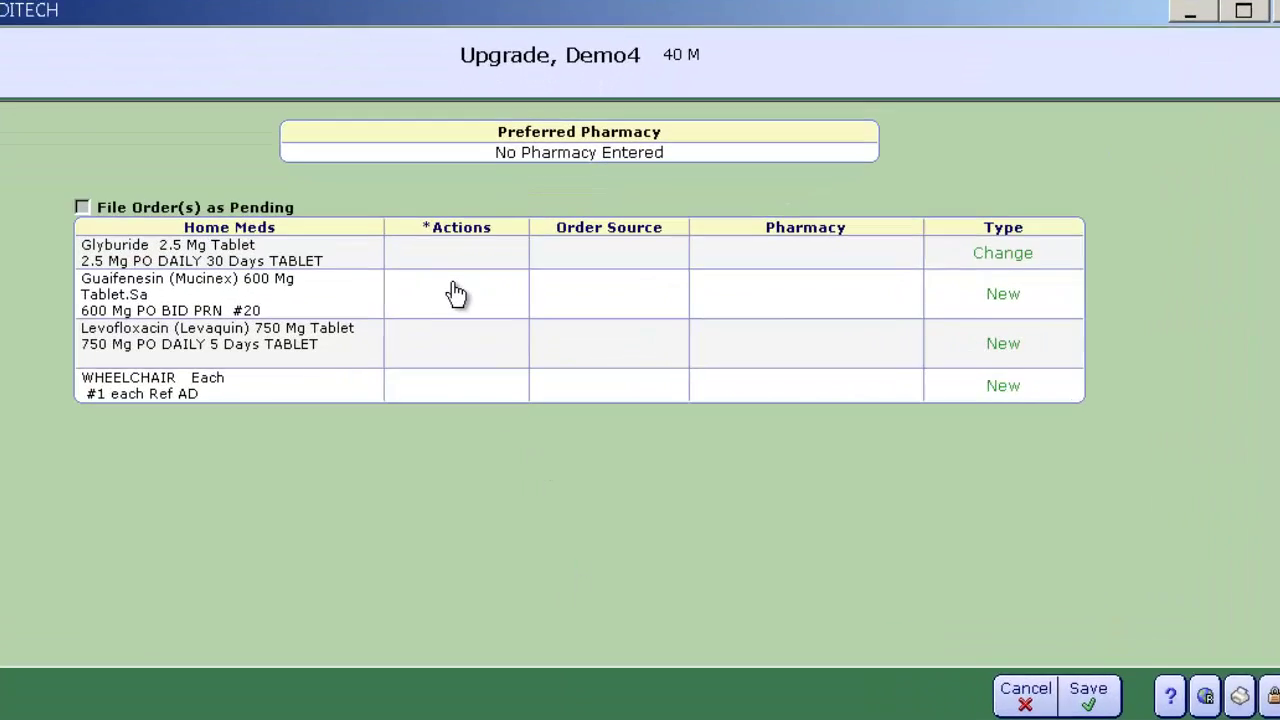
Set the prescriptions' action to Print on the patient-location printer SM-ISP30R (IS PRESCRIPTION PRINTER) and save.
left_click(475, 325)
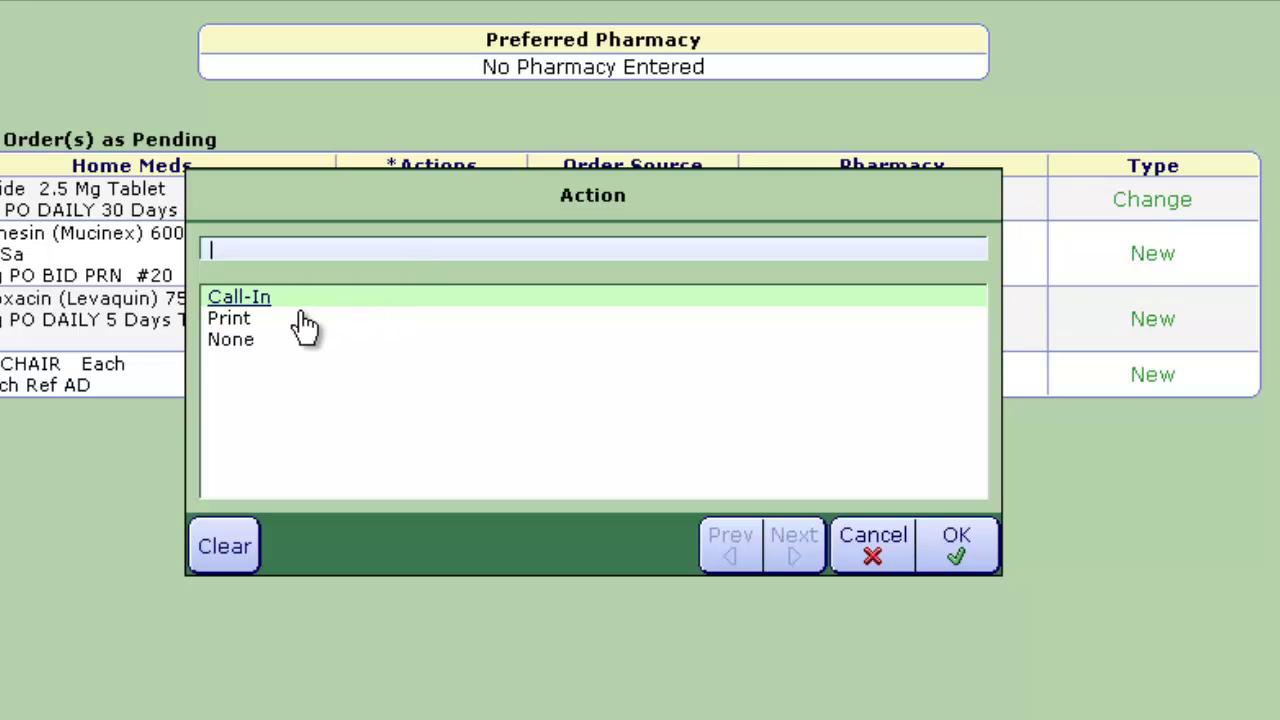
left_click(257, 318)
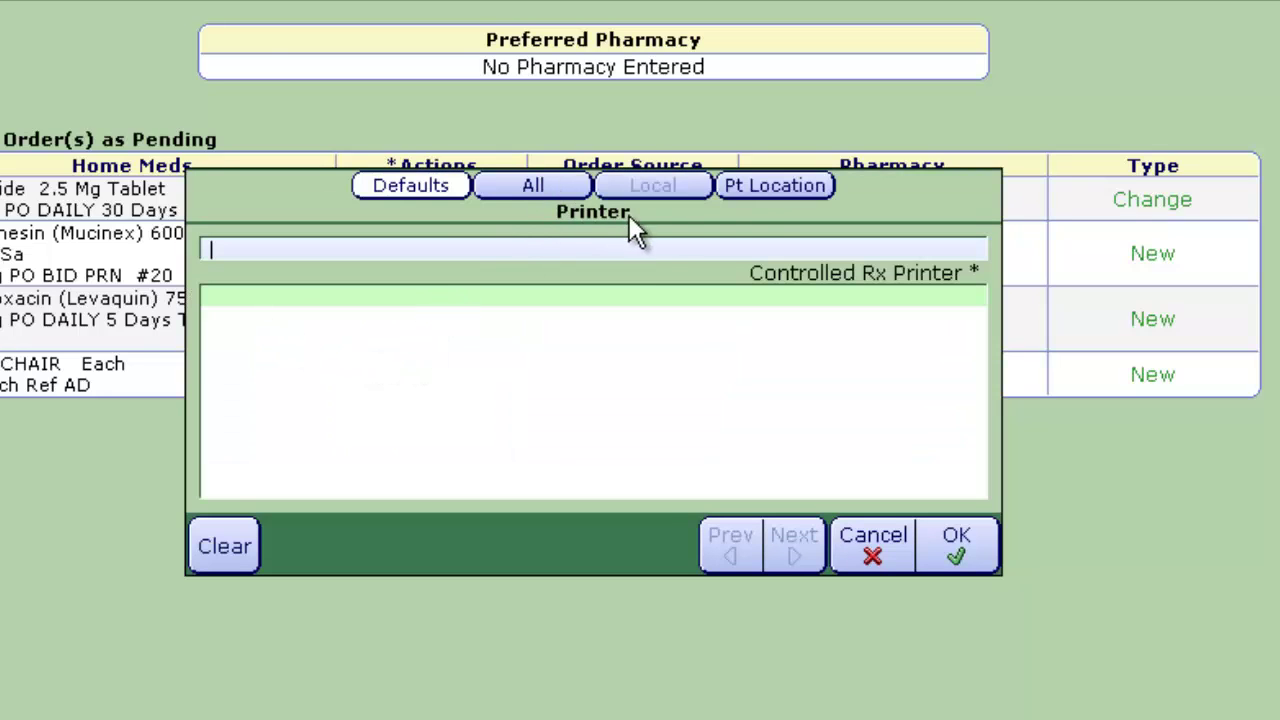
left_click(775, 188)
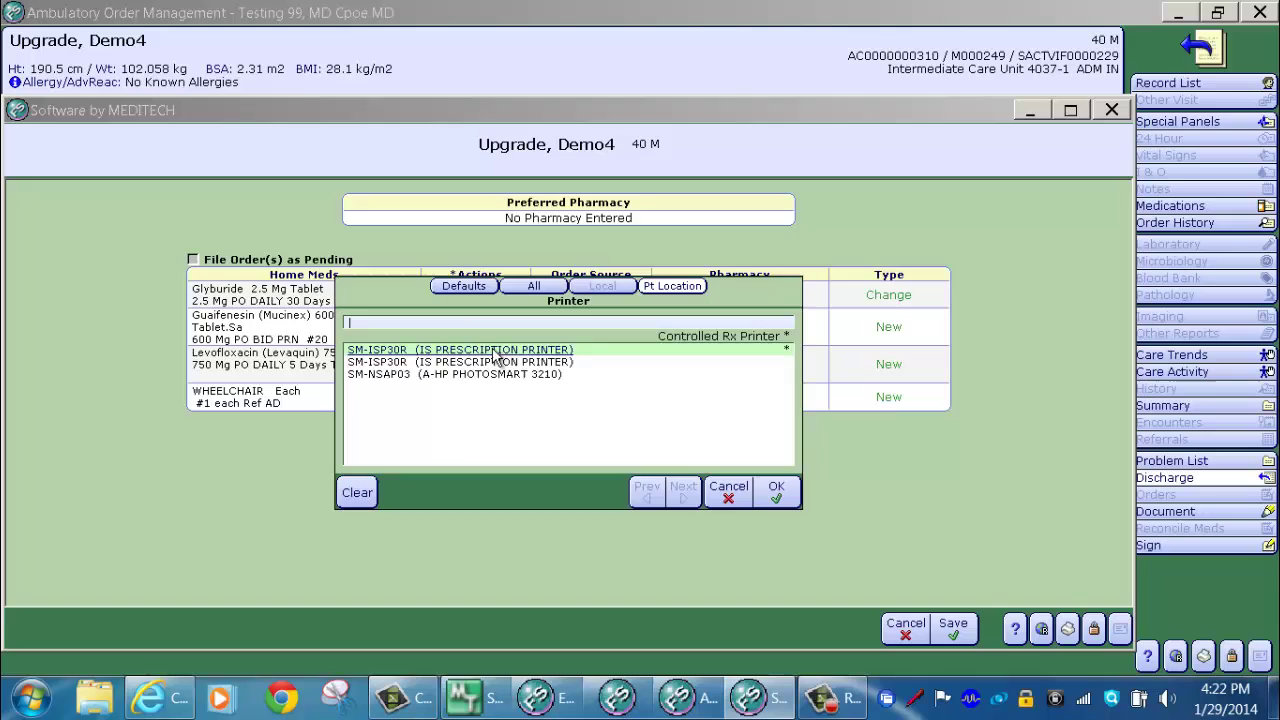
double_click(494, 352)
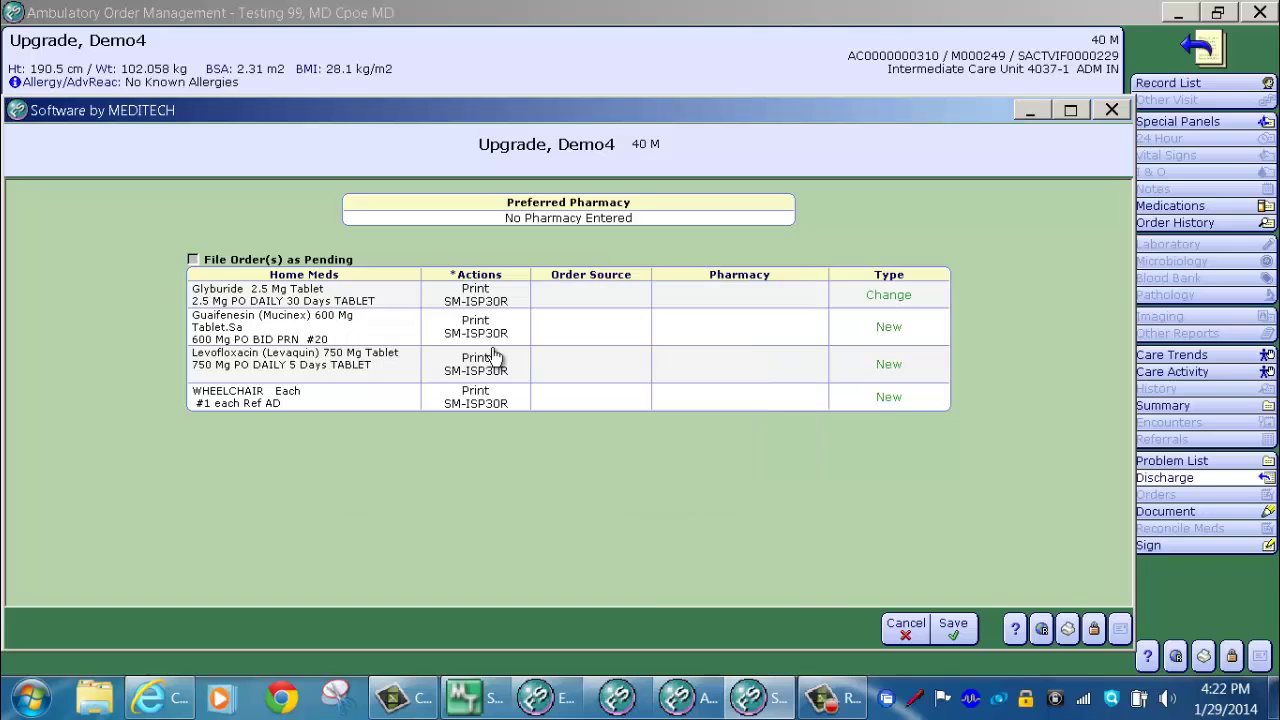
left_click(954, 628)
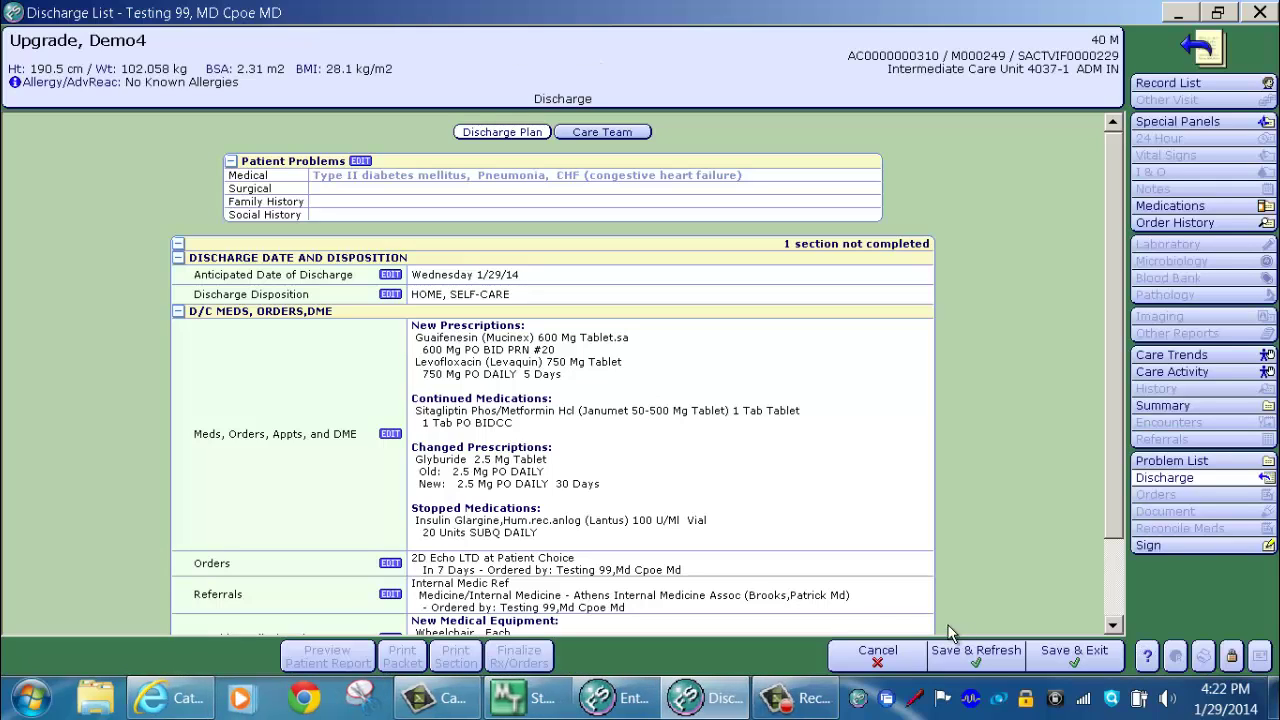
Start the additional discharge instructions for Diet, Activity, CMS Measures using the Discharge Comprehensive document.
scroll(141, 241, "down", 2)
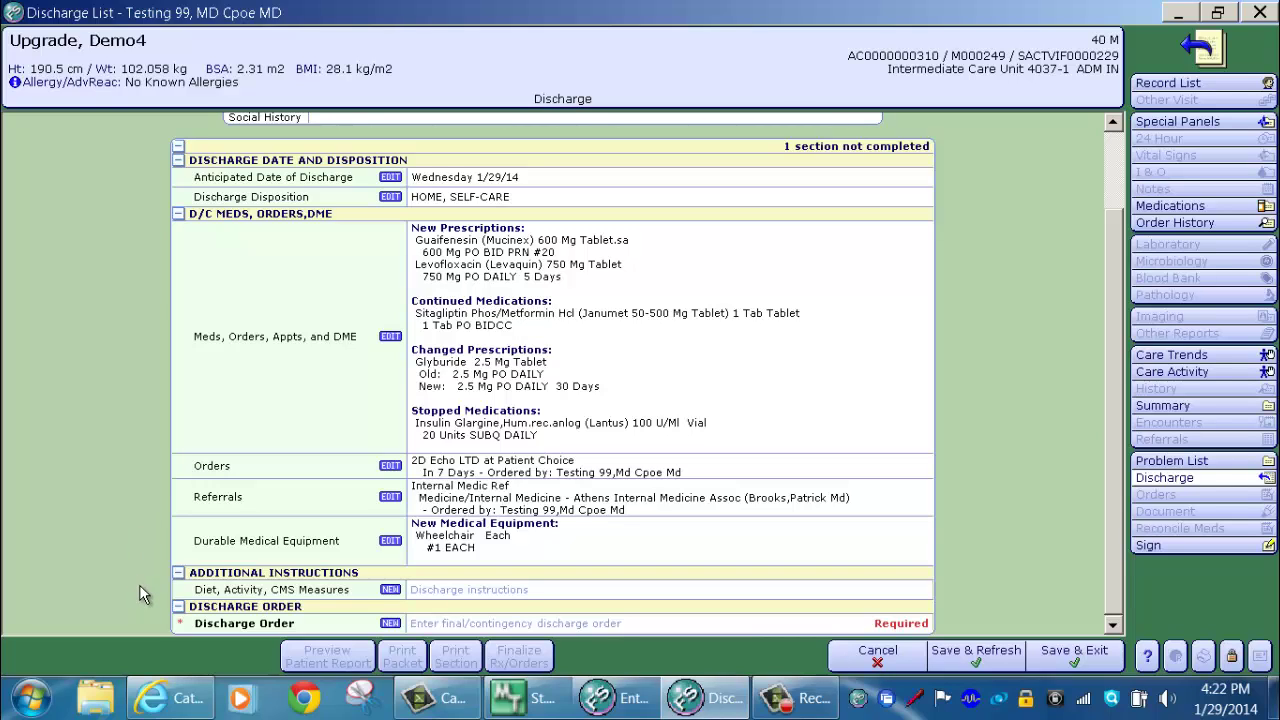
left_click(390, 591)
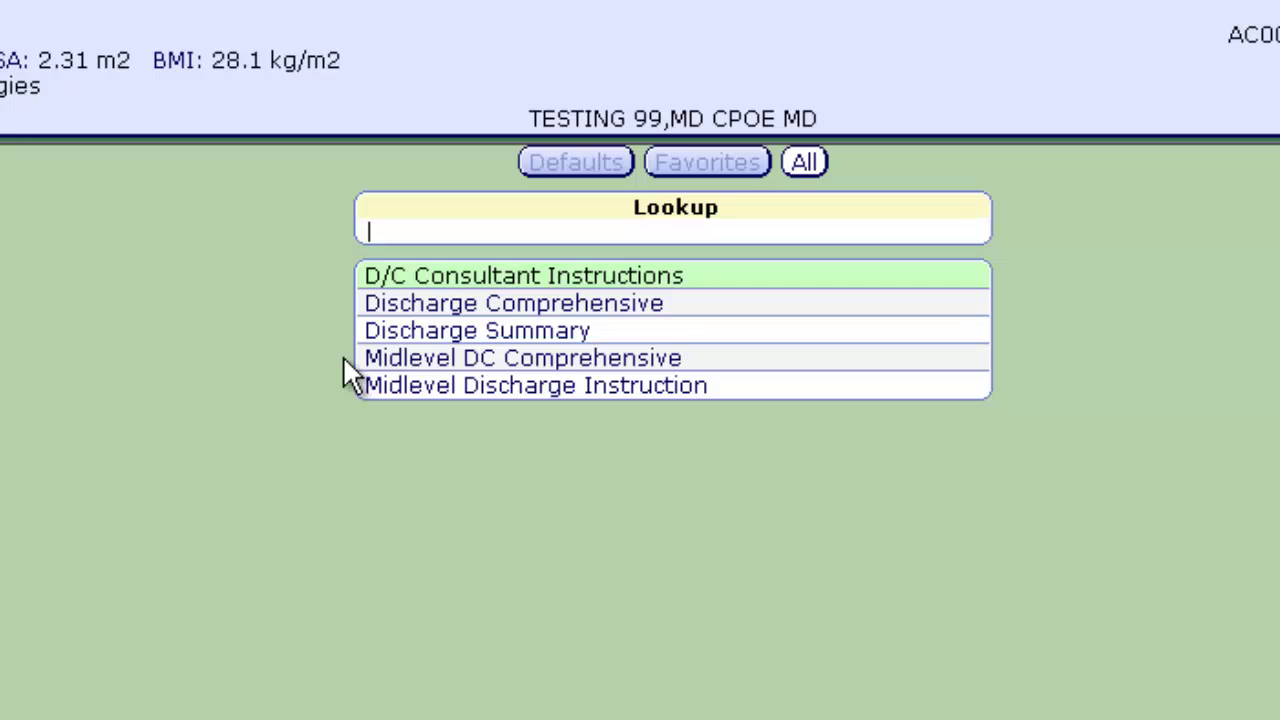
double_click(399, 310)
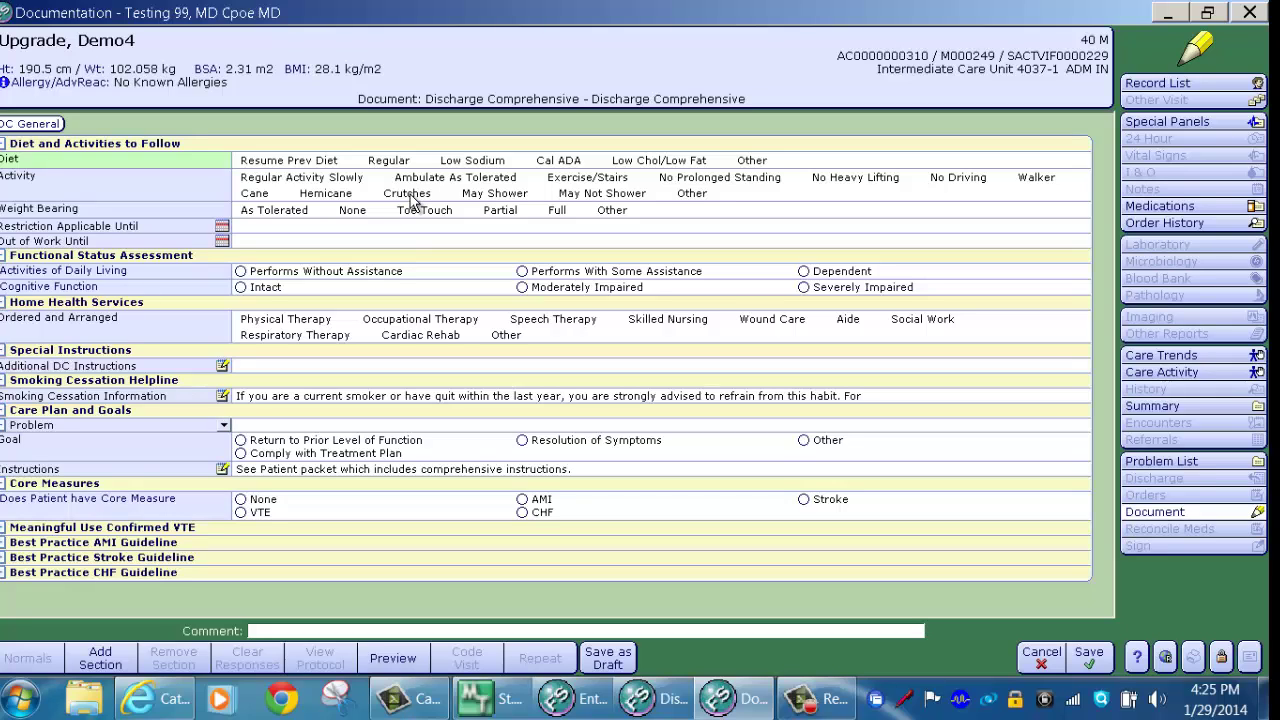
Record diet as Resume Prev Diet, activity as Regular Activity Slowly, daily living as Performs Without Assistance, and cognitive function as Intact.
left_click(303, 165)
left_click(302, 178)
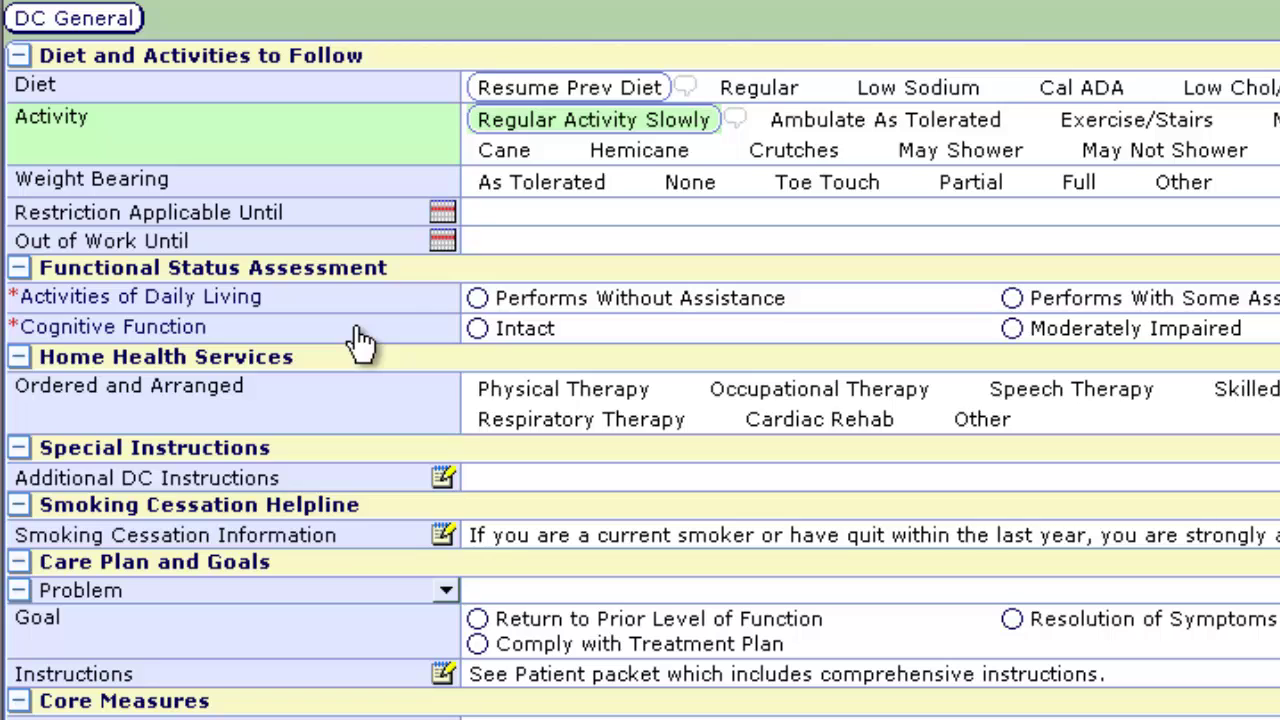
left_click(478, 298)
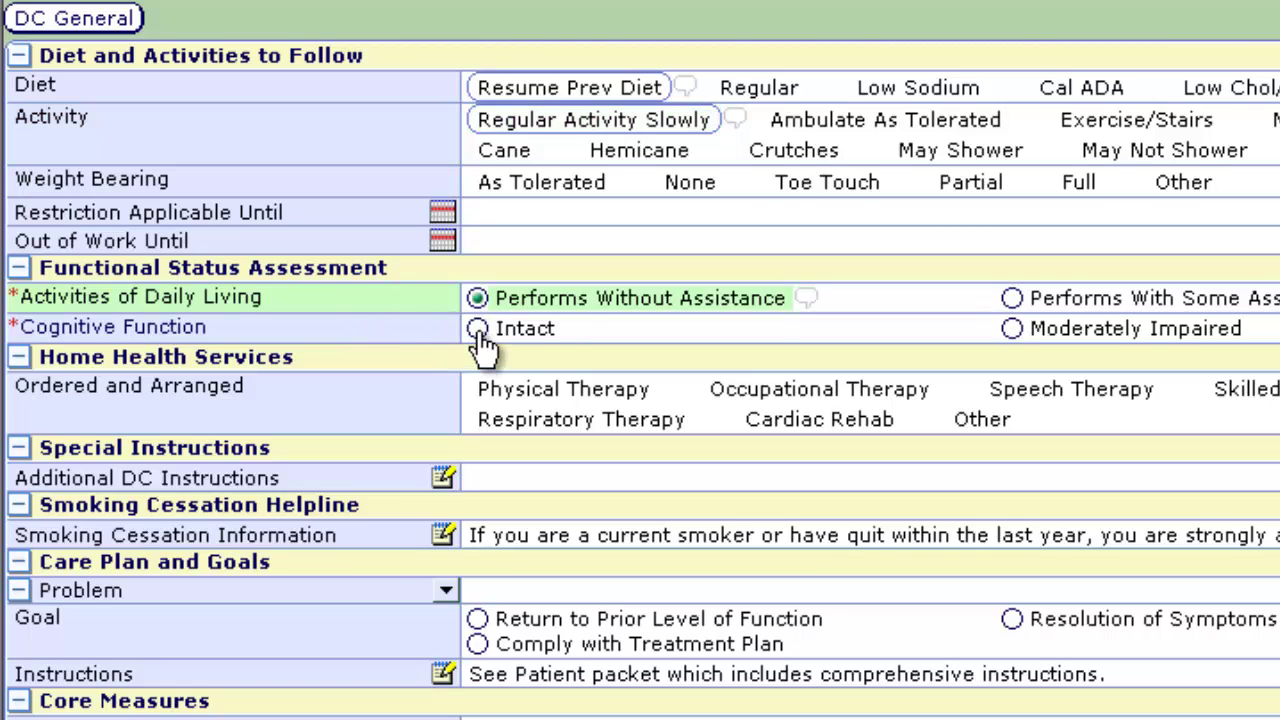
left_click(479, 329)
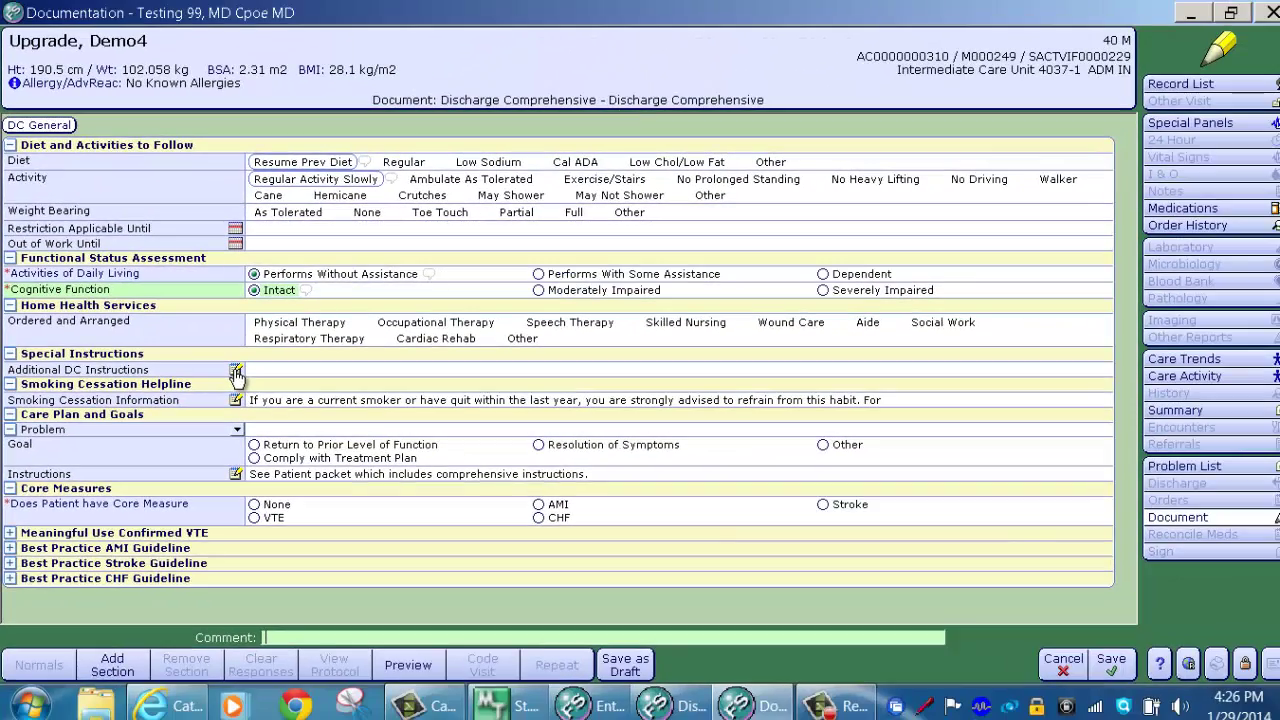
Enter "Needs a new PCP" and "CBC on follow up visit" on separate lines in the Additional DC Instructions and accept the text.
left_click(236, 371)
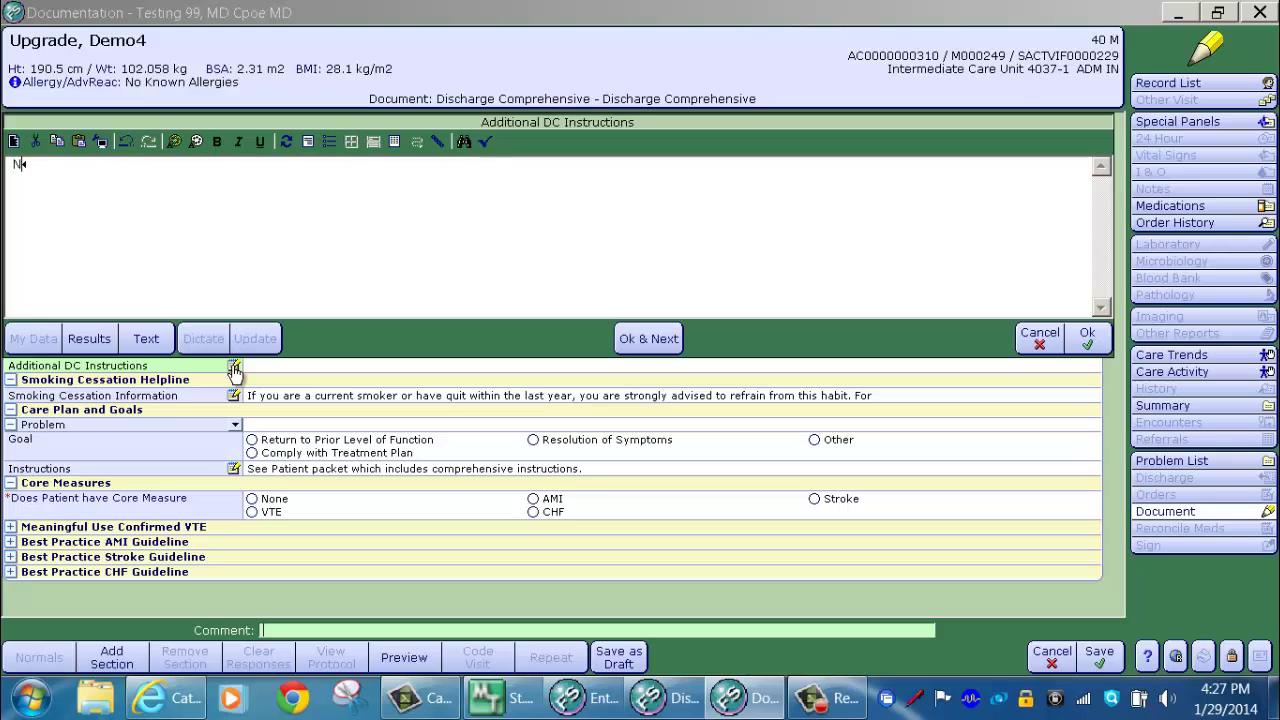
type("Needs a new PCP")
key("Return")
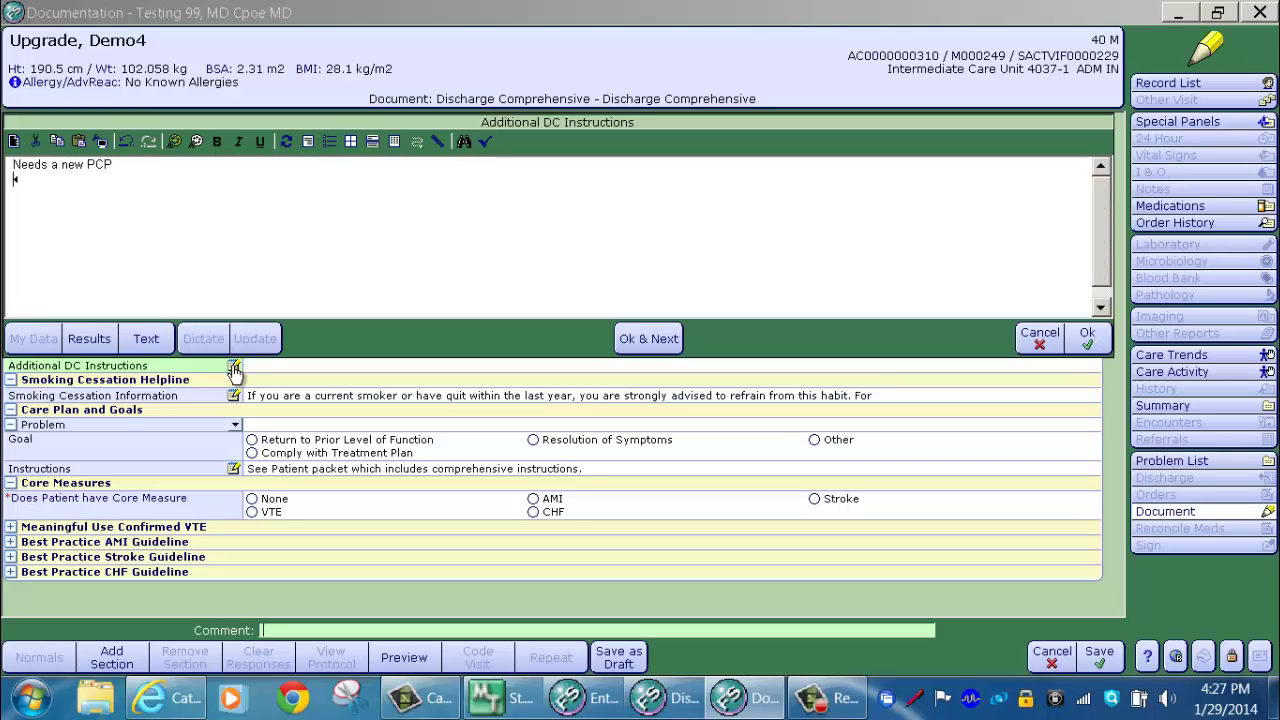
type("CBC on ")
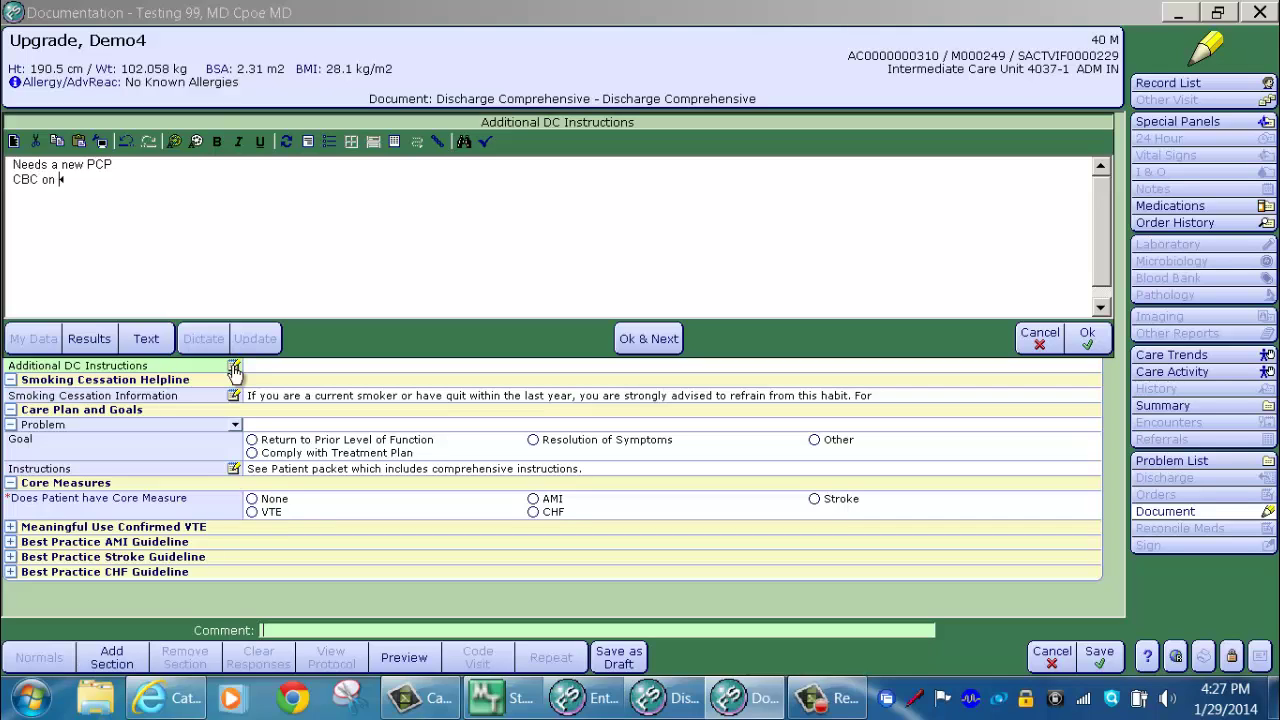
type("follow up visit")
left_click(1087, 338)
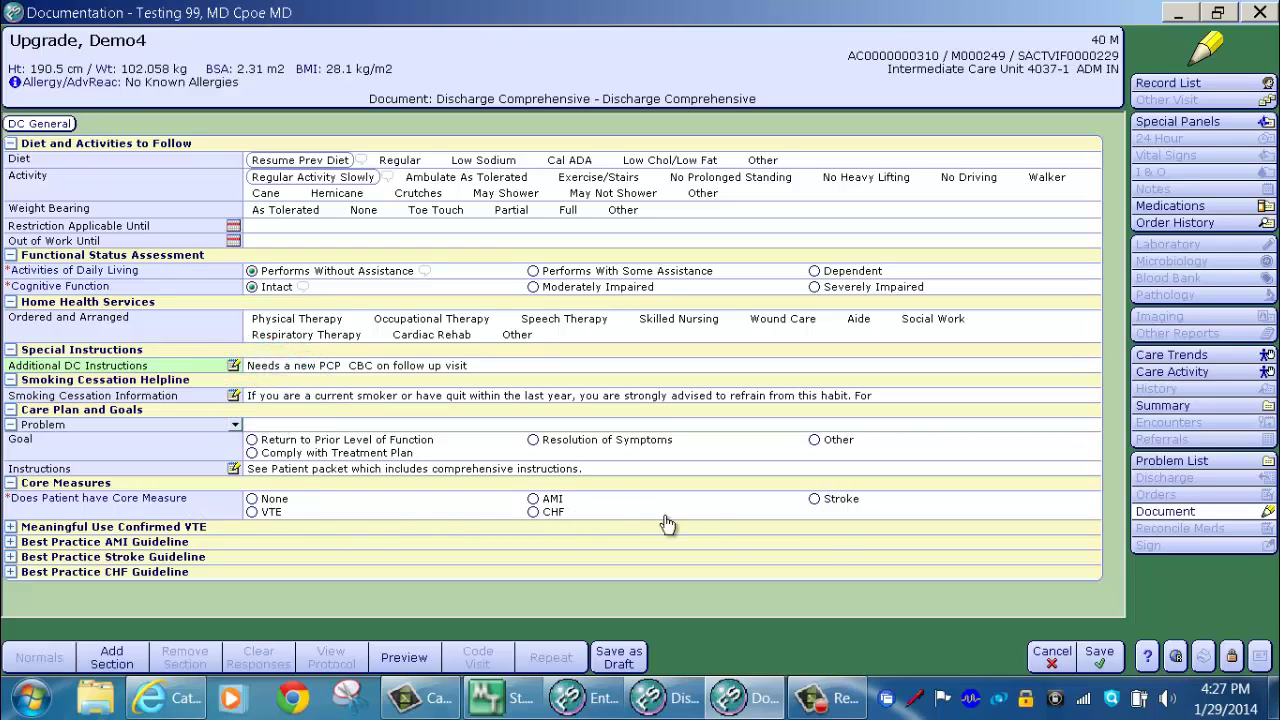
Answer Yes for ACE ARB and Beta Blocker at Discharge under the CHF core measure, and switch the patient's core measure to None.
left_click(533, 512)
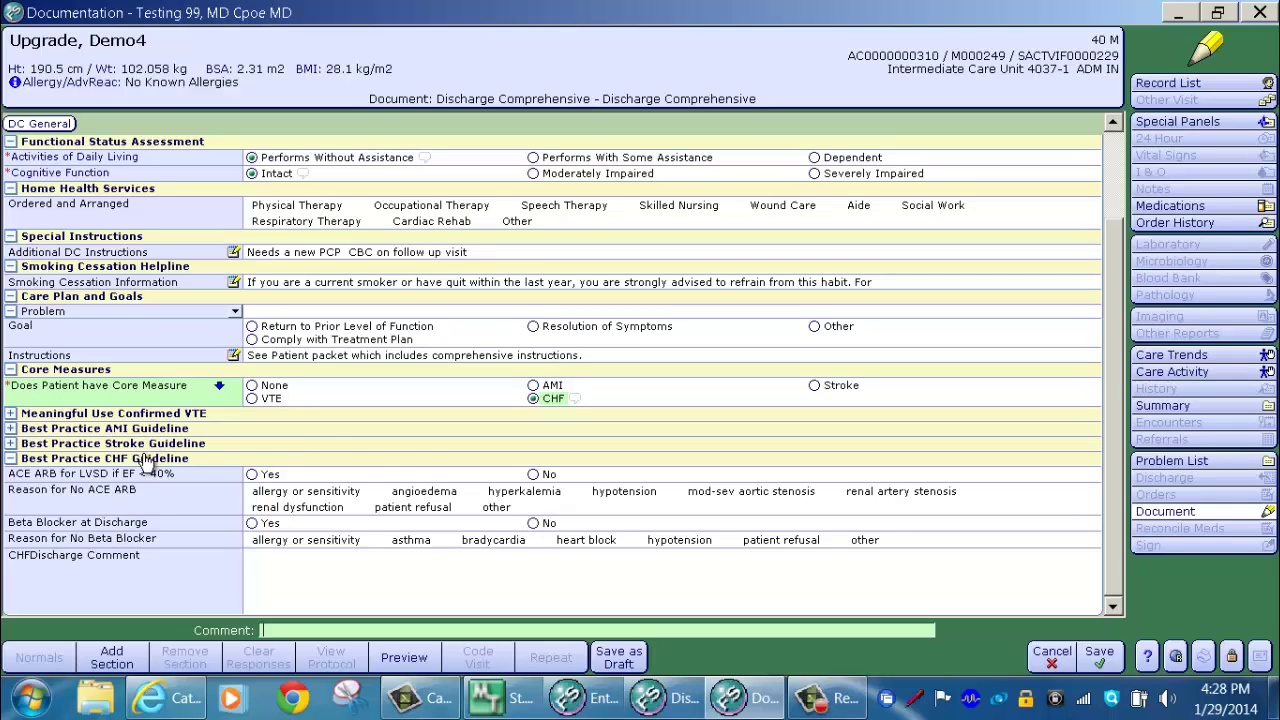
left_click(254, 477)
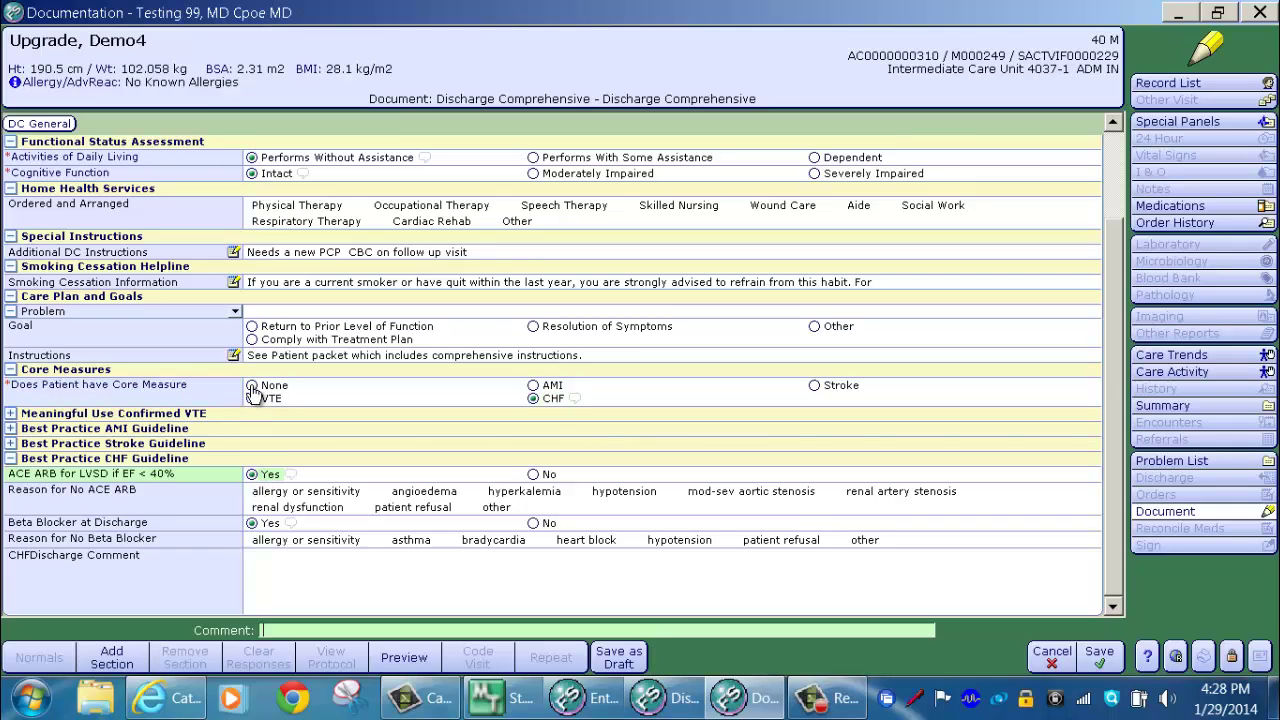
left_click(253, 388)
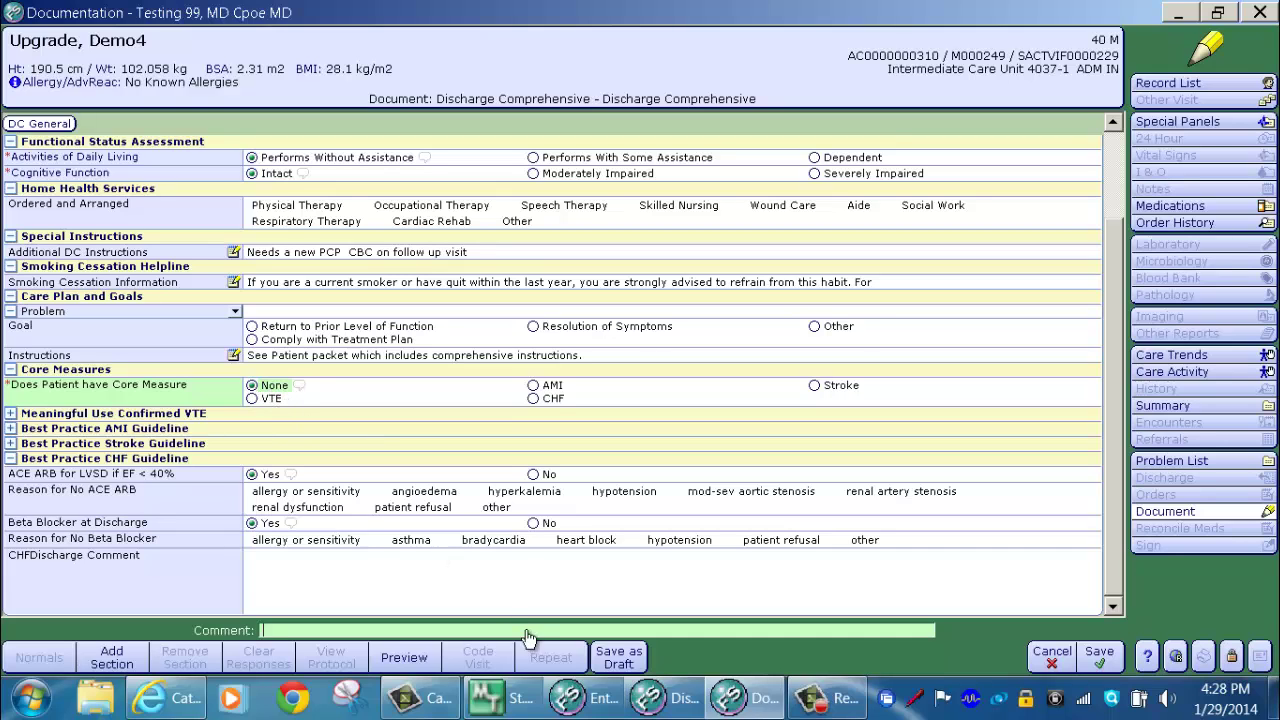
left_click(11, 459)
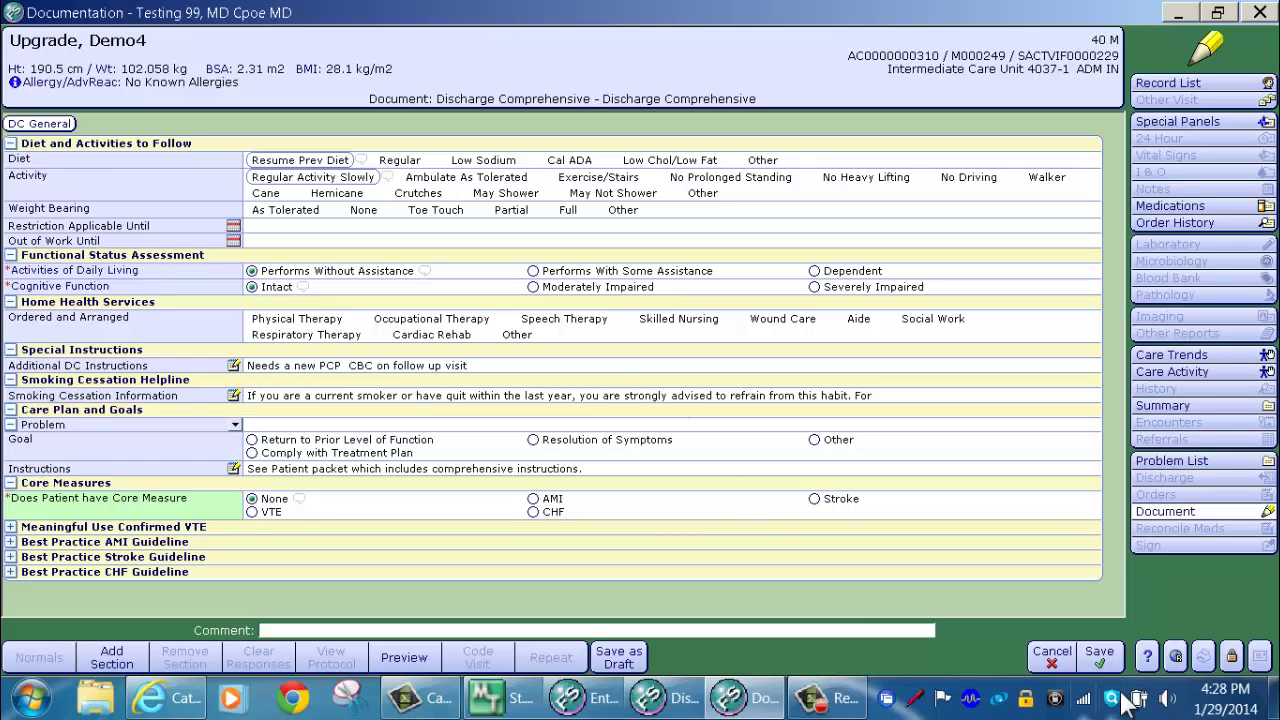
Save the Discharge Comprehensive document with its status set to Draft after reviewing the generated text.
left_click(1100, 655)
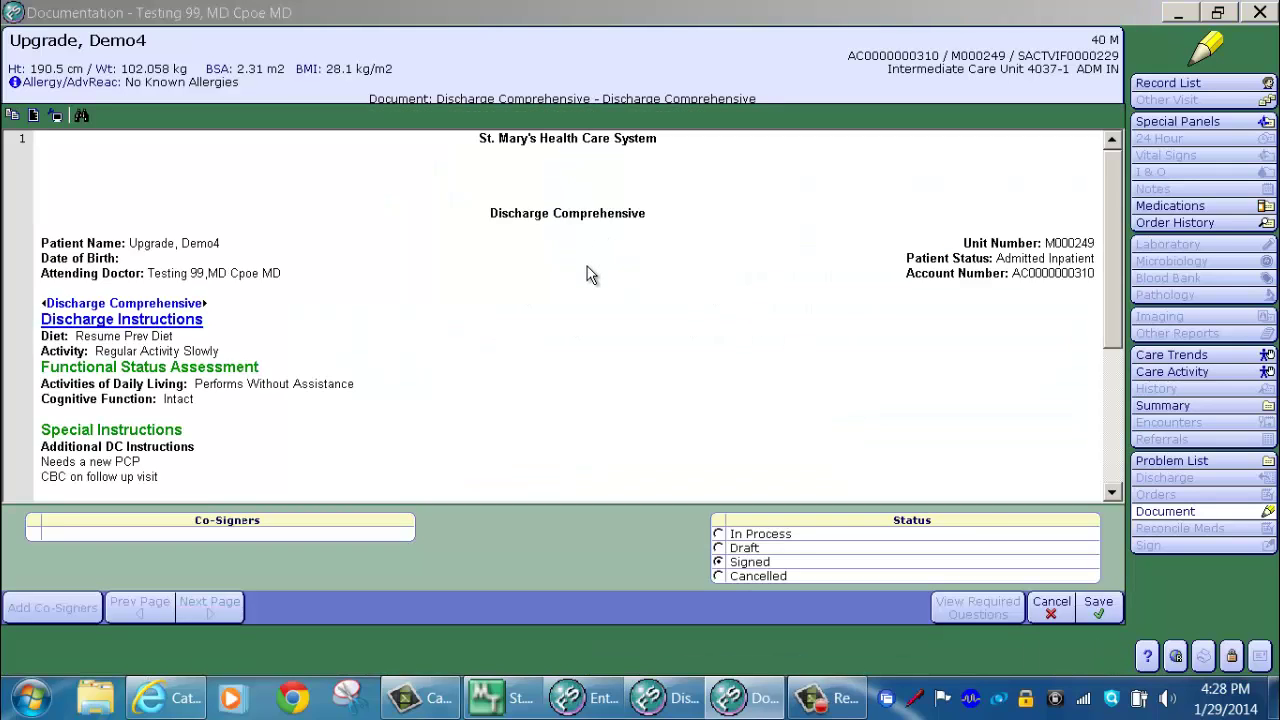
scroll(588, 270, "down", 5)
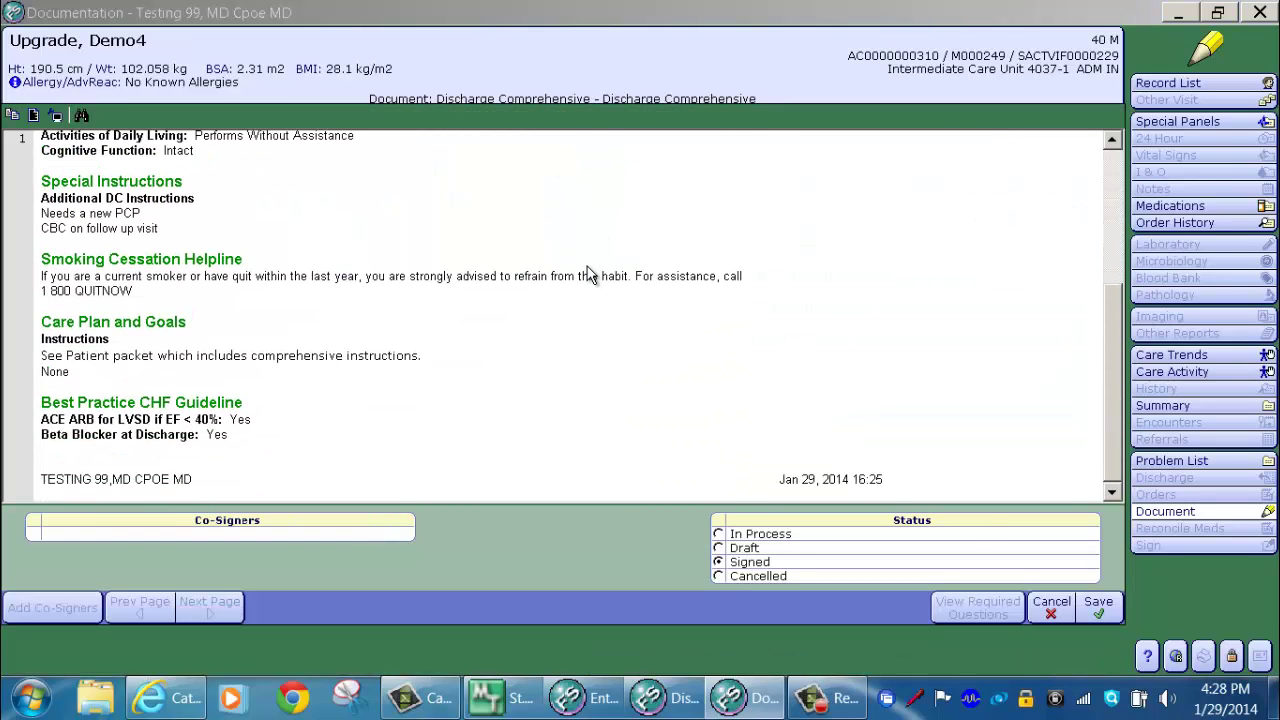
left_click(719, 548)
left_click(1099, 610)
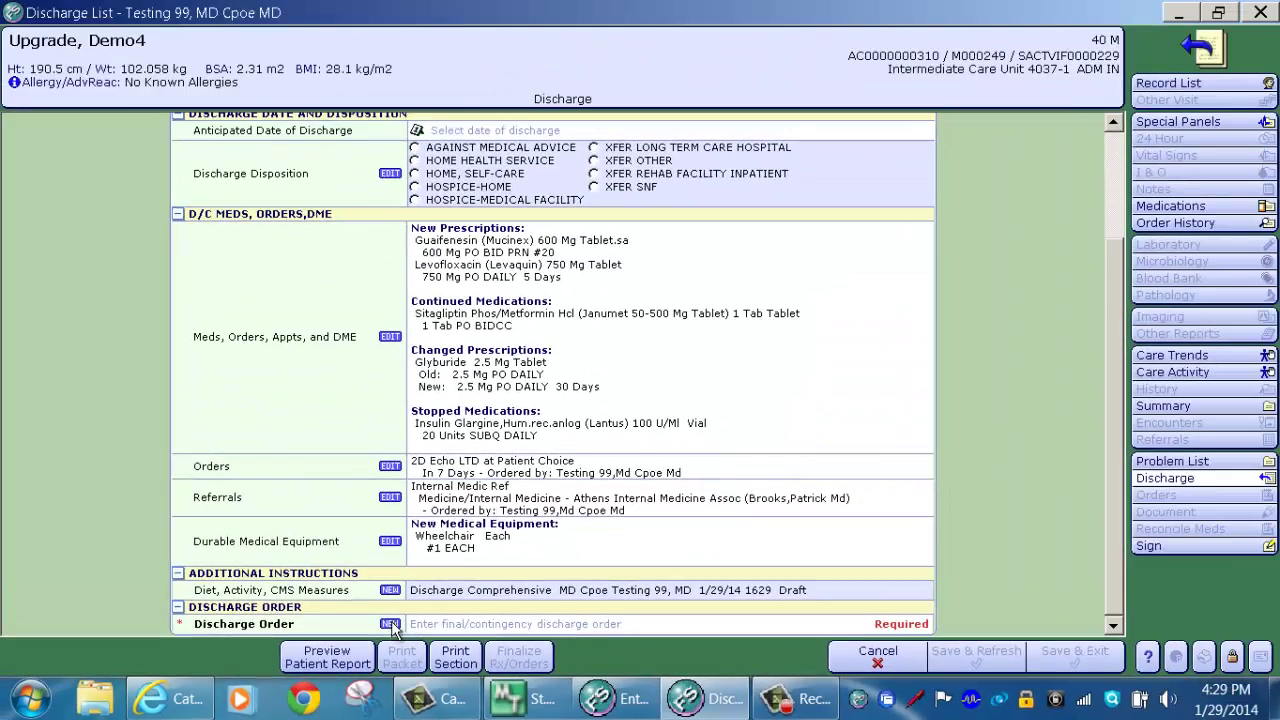
Start a new discharge order and select POM Discharge Orders for entering its details.
left_click(650, 529)
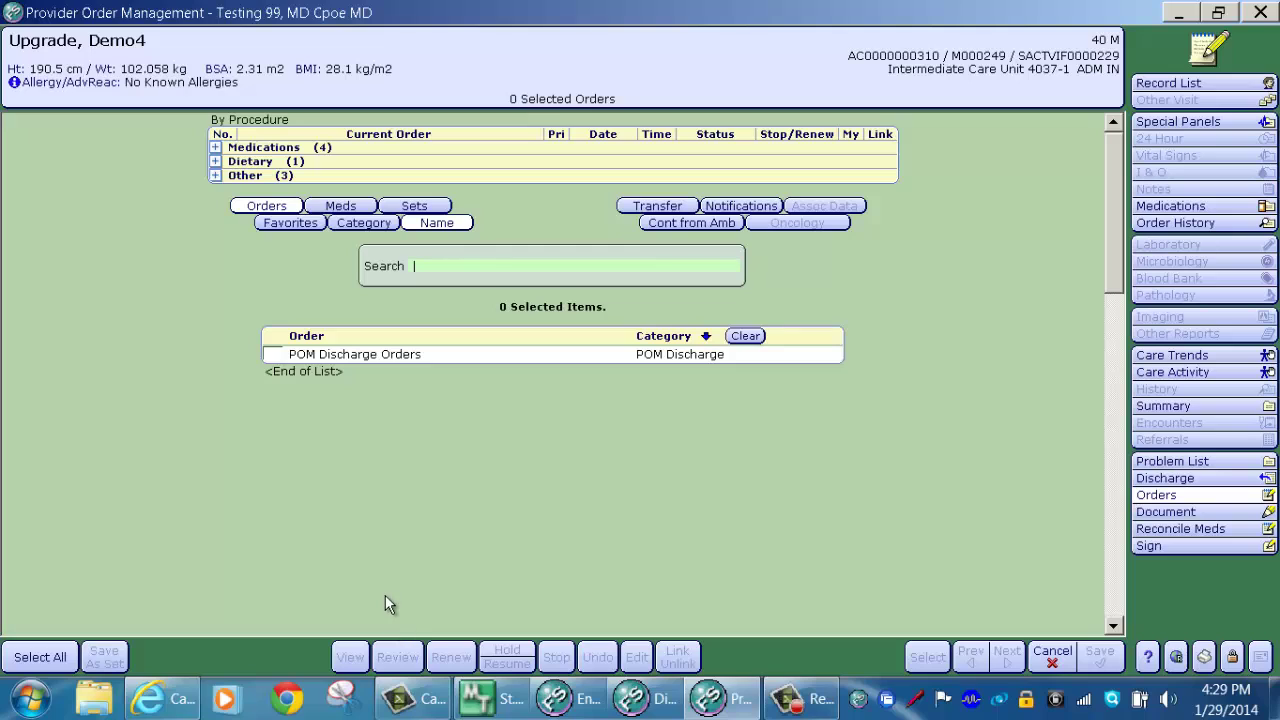
left_click(272, 356)
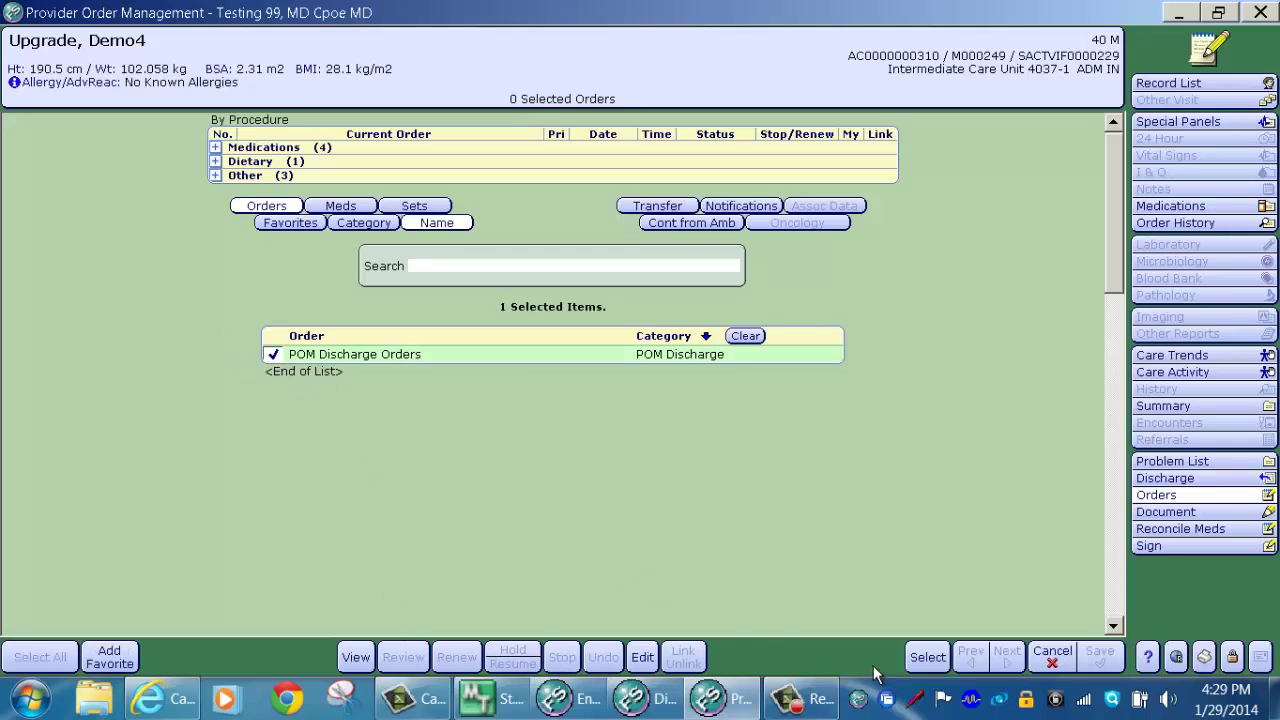
left_click(928, 660)
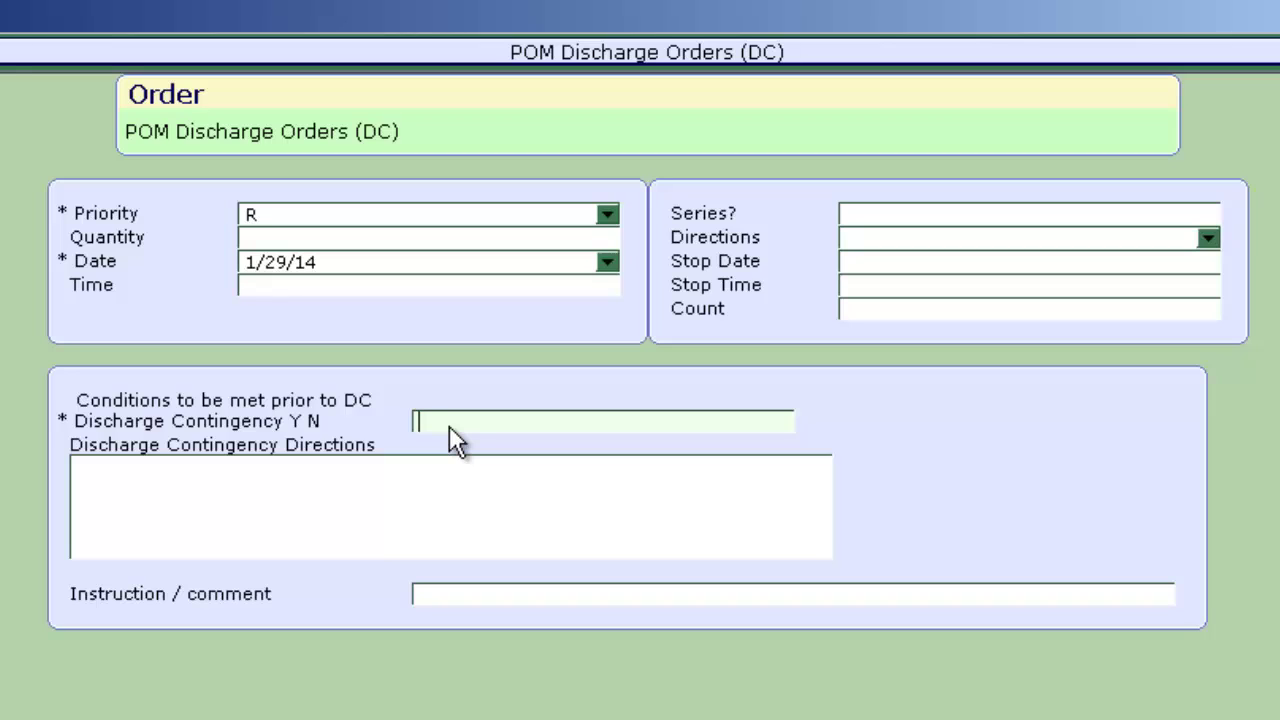
Set the discharge contingency to Y with the directions "After seen by consultant" and accept the order details.
left_click(163, 468)
type("After seen by cons")
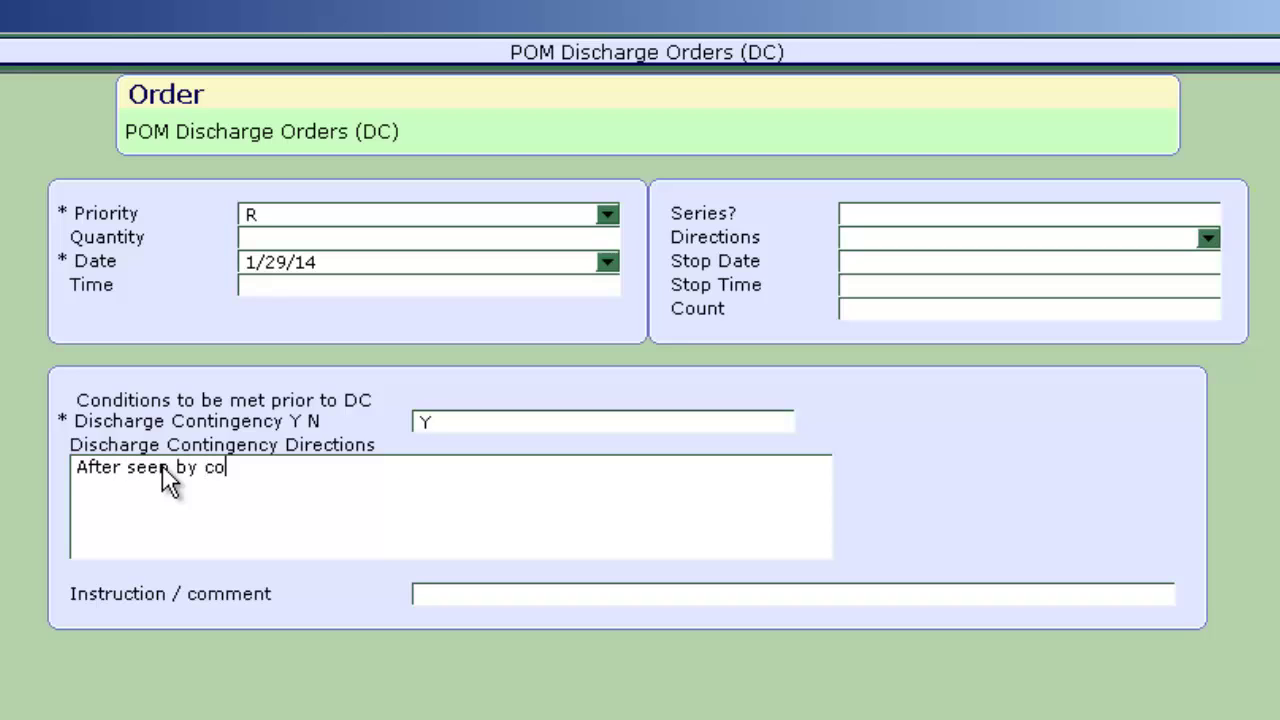
type("ultat")
key("BackSpace")
type("nt")
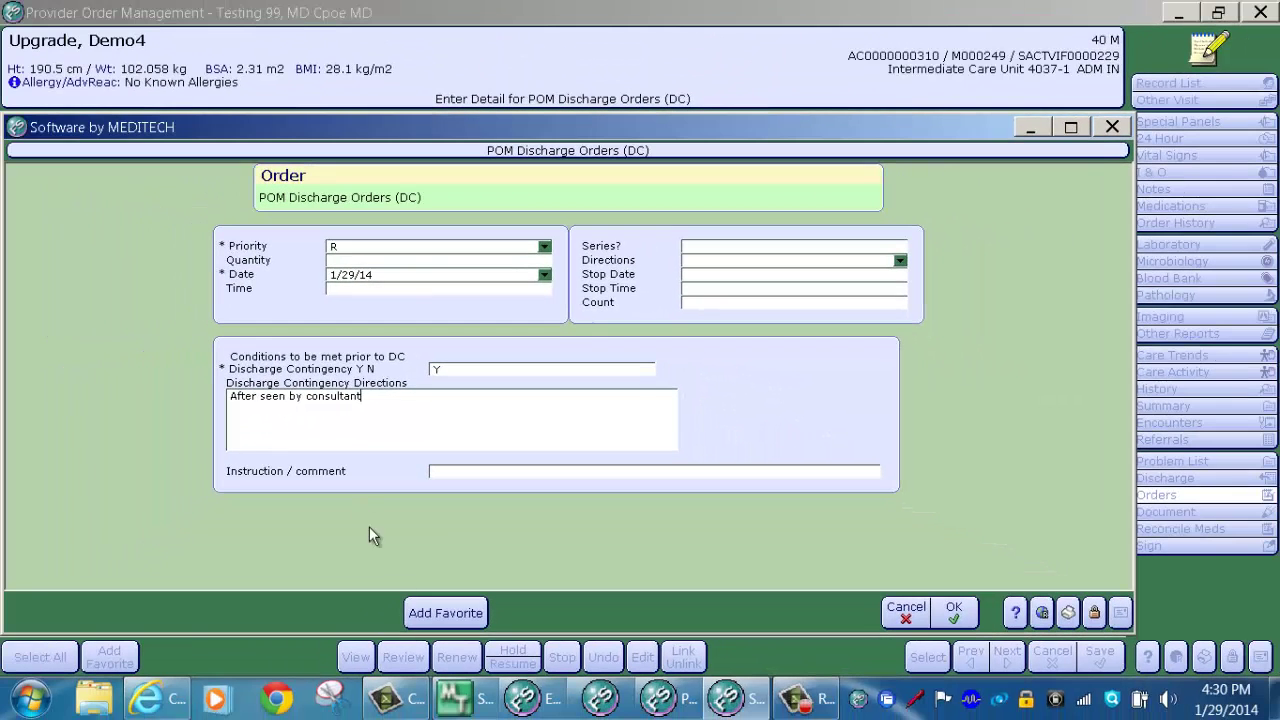
left_click(953, 612)
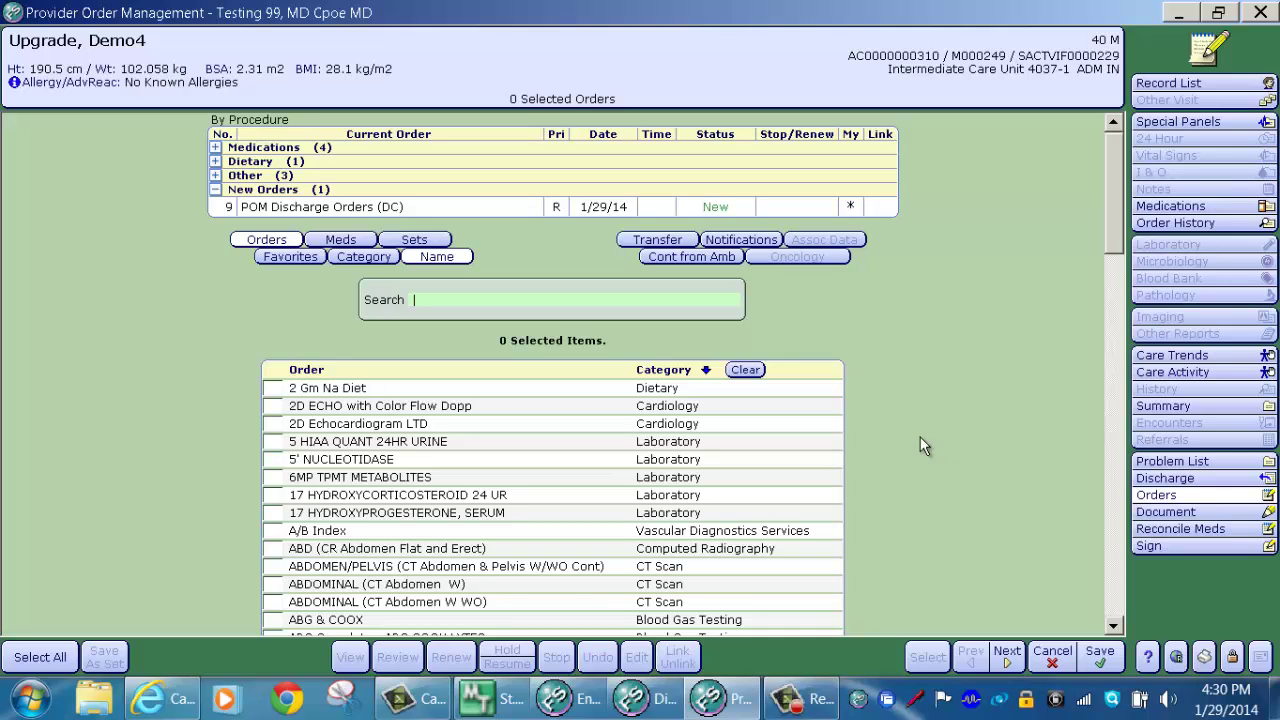
Save the new discharge order, enter the provider's PIN on the session summary, and file and exit.
left_click(1100, 657)
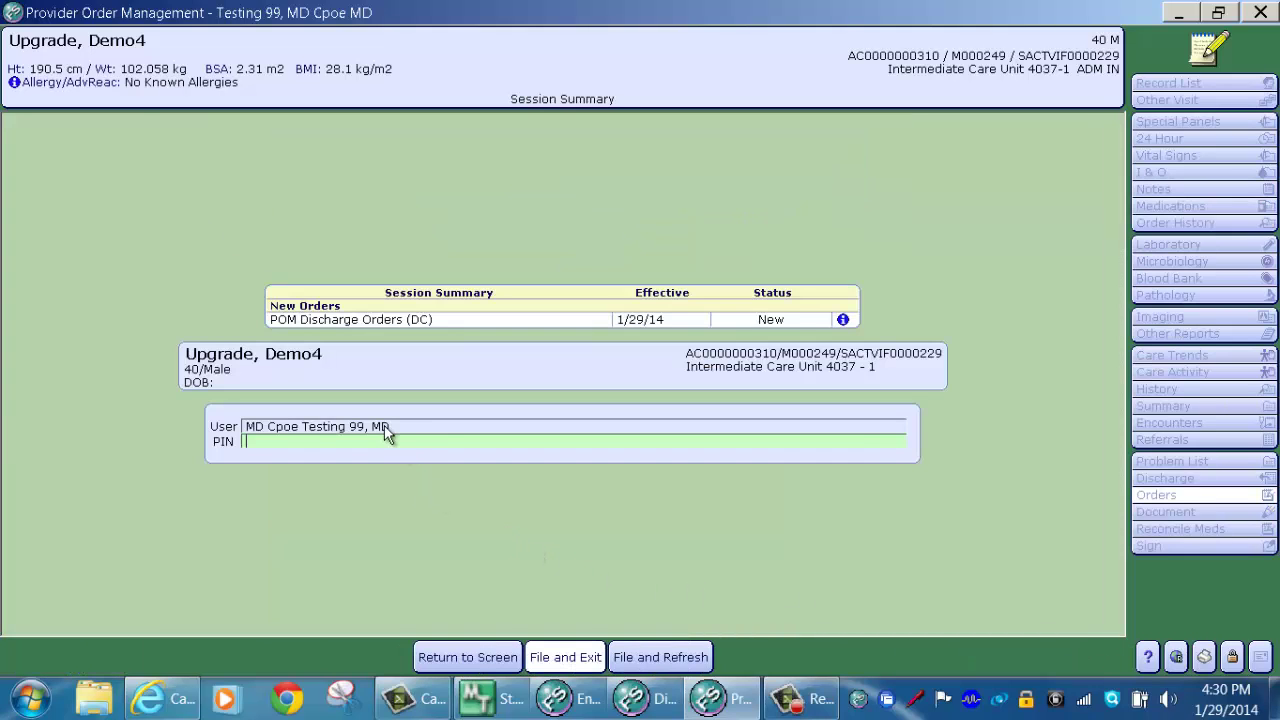
type("****")
left_click(577, 657)
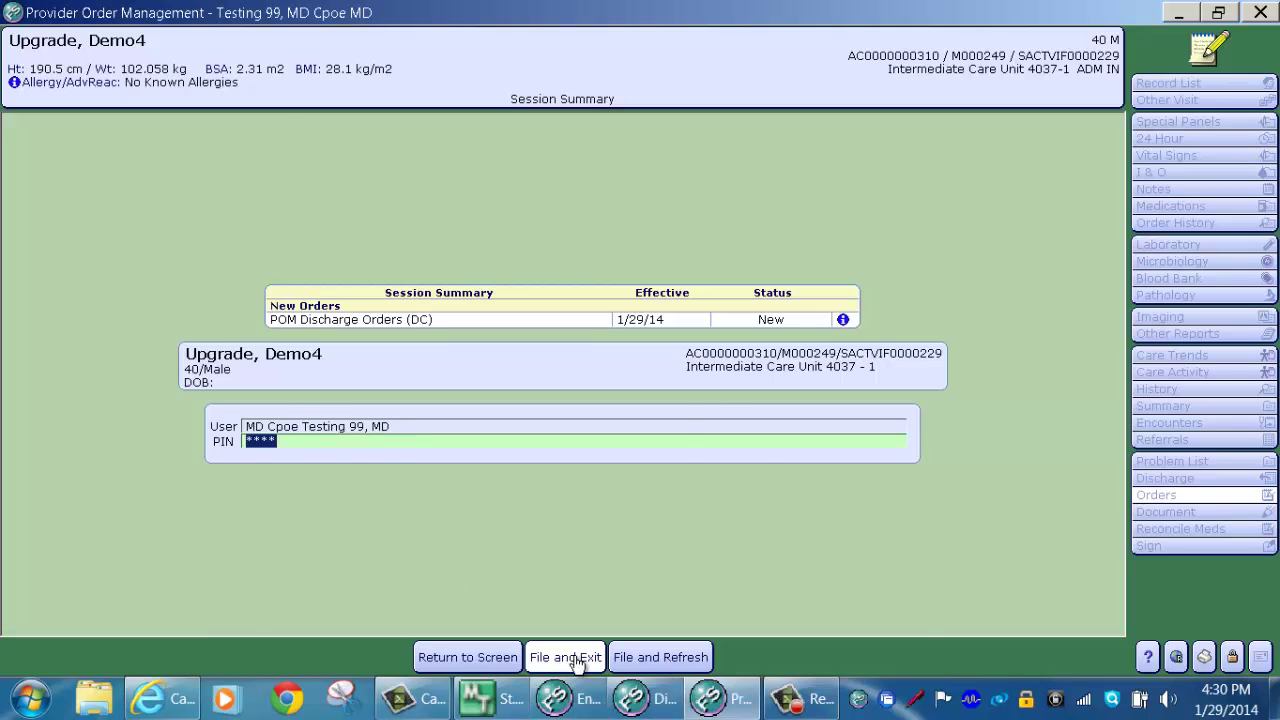